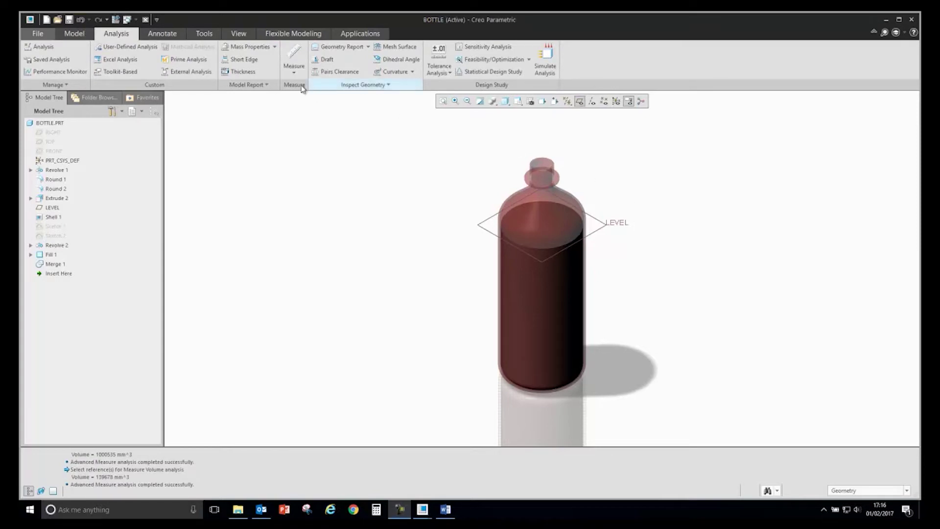
# Step: Measure the volume of liquid-fill Quilt:F14, with BOTTLE.PRT removed from the measurement
pyautogui.click(292, 74)
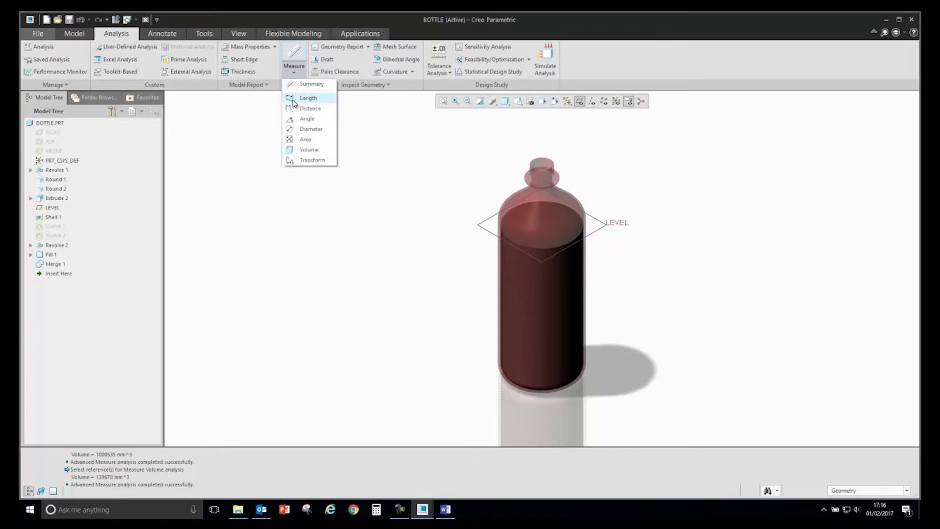
pyautogui.click(307, 150)
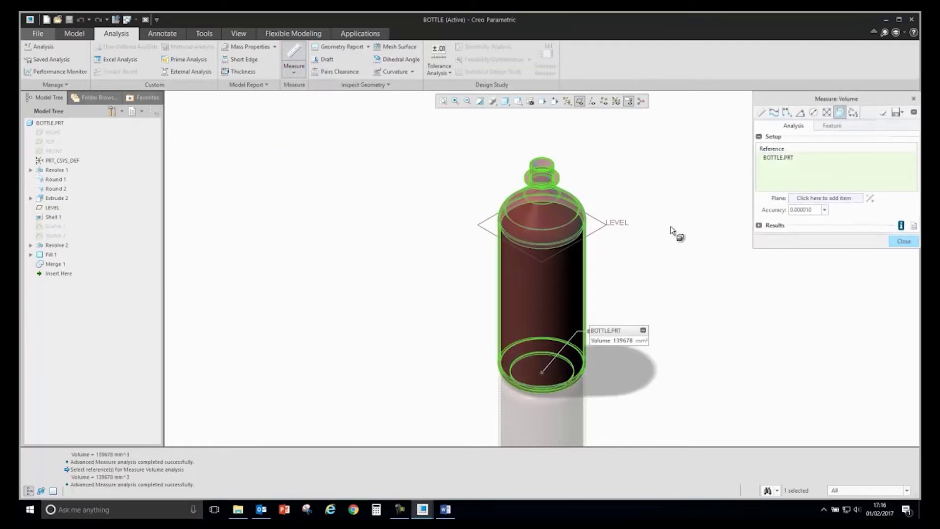
pyautogui.rightClick(786, 160)
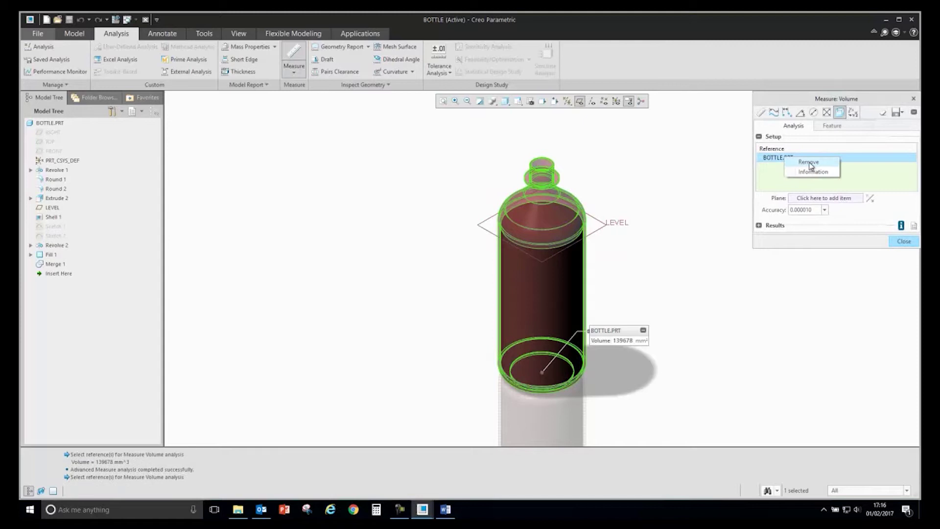
pyautogui.click(808, 164)
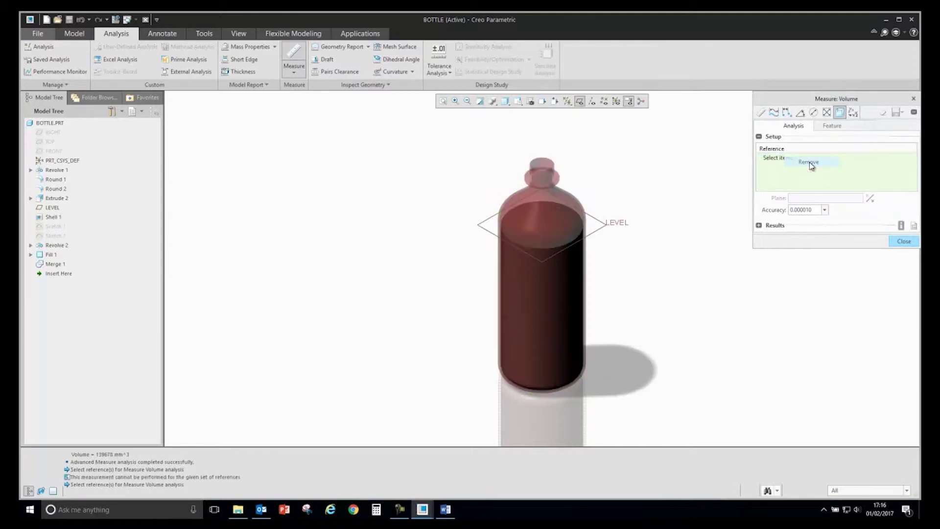
pyautogui.click(544, 277)
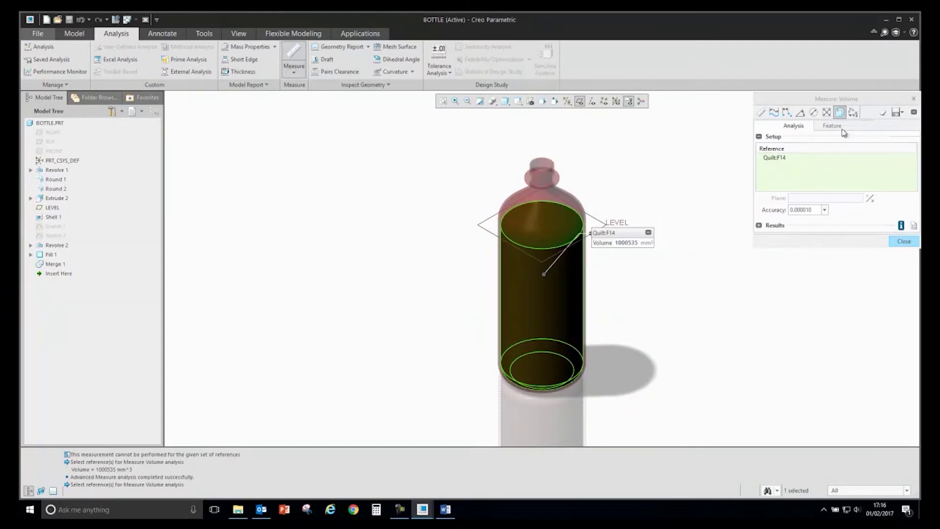
# Step: Save the 1000535 mm^3 volume measurement as a feature named volume
pyautogui.click(904, 114)
pyautogui.click(904, 113)
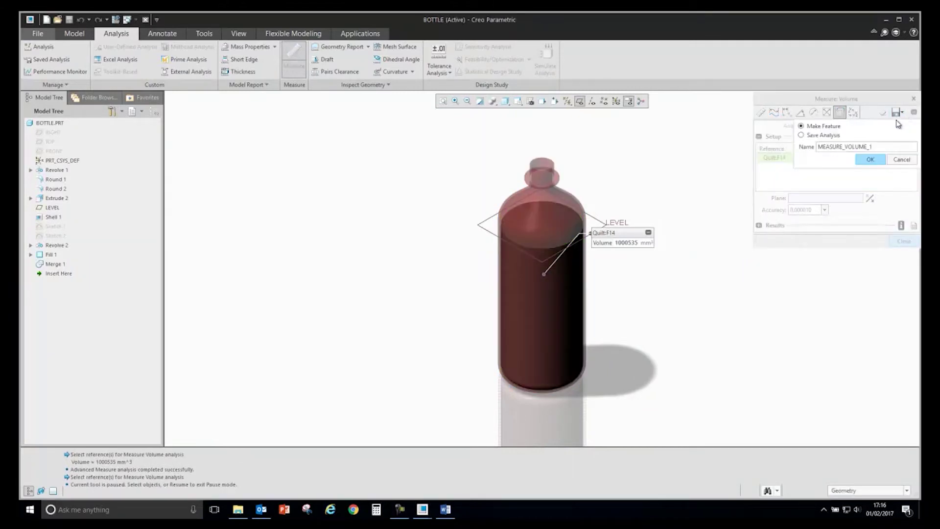
pyautogui.click(832, 129)
pyautogui.write('volume')
pyautogui.click(873, 160)
pyautogui.click(904, 242)
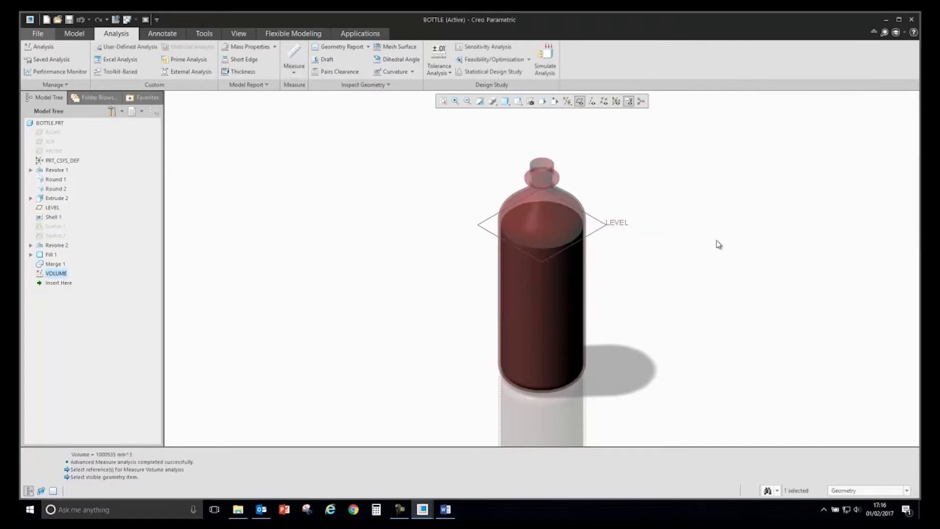
pyautogui.rightClick(53, 275)
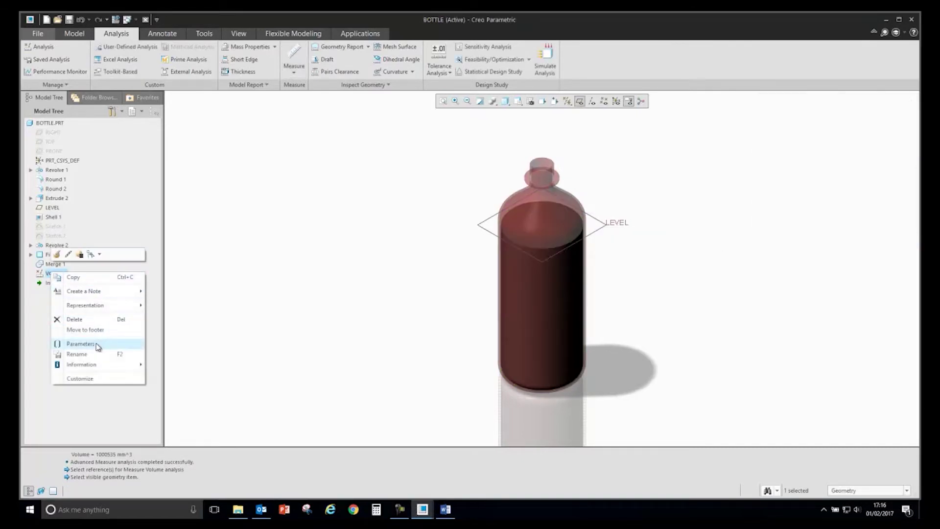
pyautogui.moveTo(84, 367)
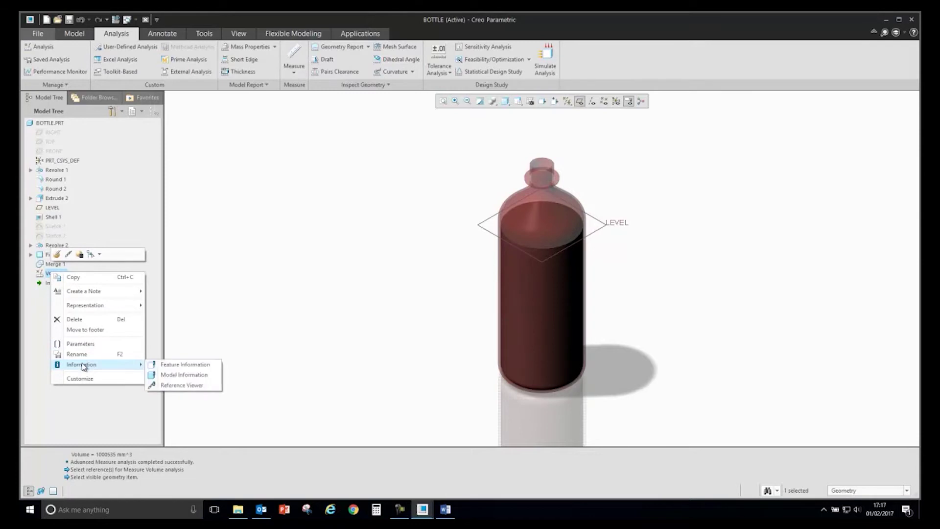
pyautogui.click(199, 366)
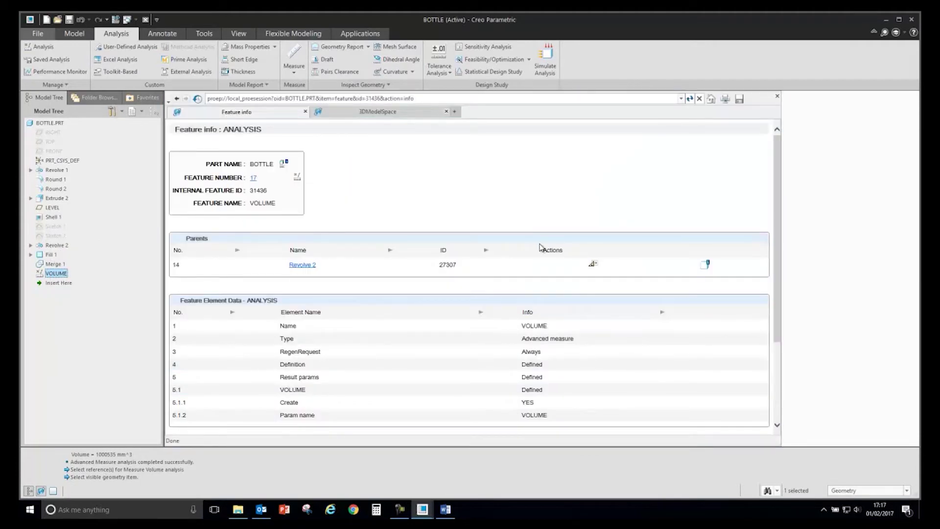
pyautogui.scroll(-3, 554, 245)
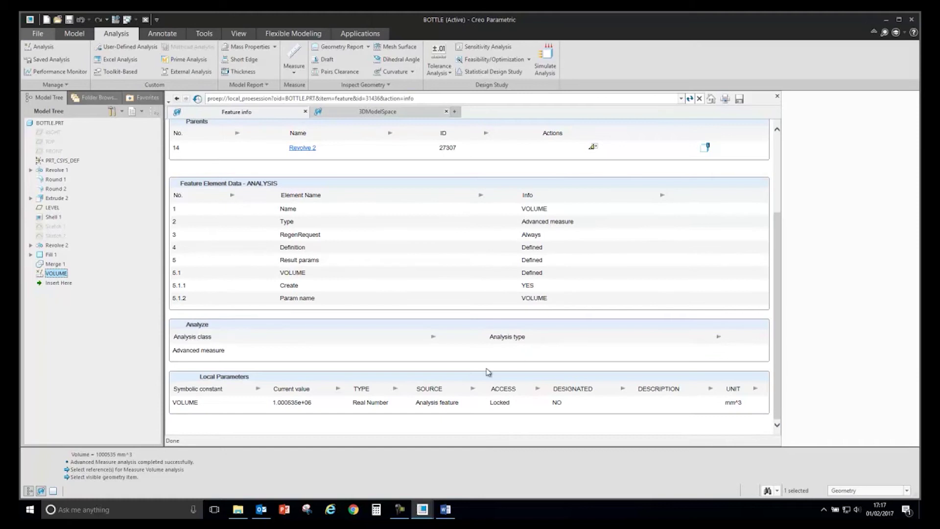
pyautogui.moveTo(272, 402); pyautogui.dragTo(312, 403)
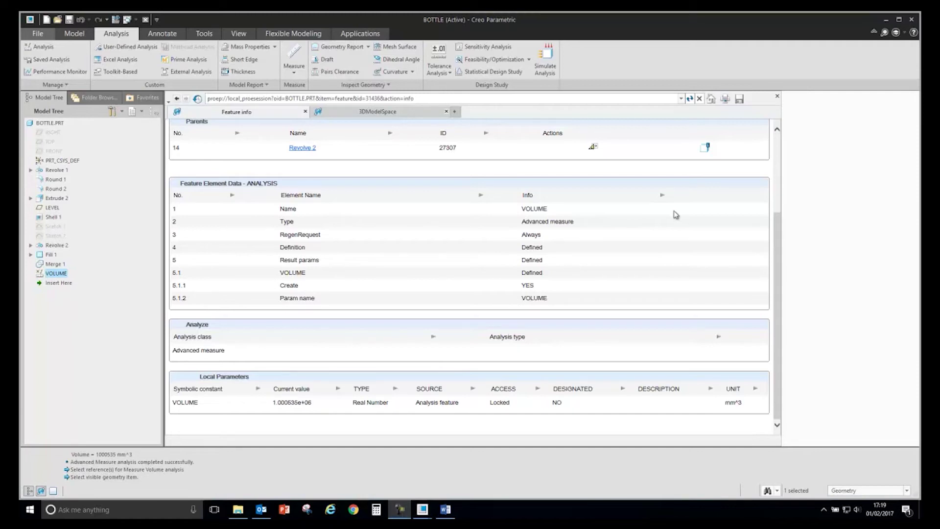
# Step: Open the part Relations editor and start a new relation 'volume='
pyautogui.click(777, 96)
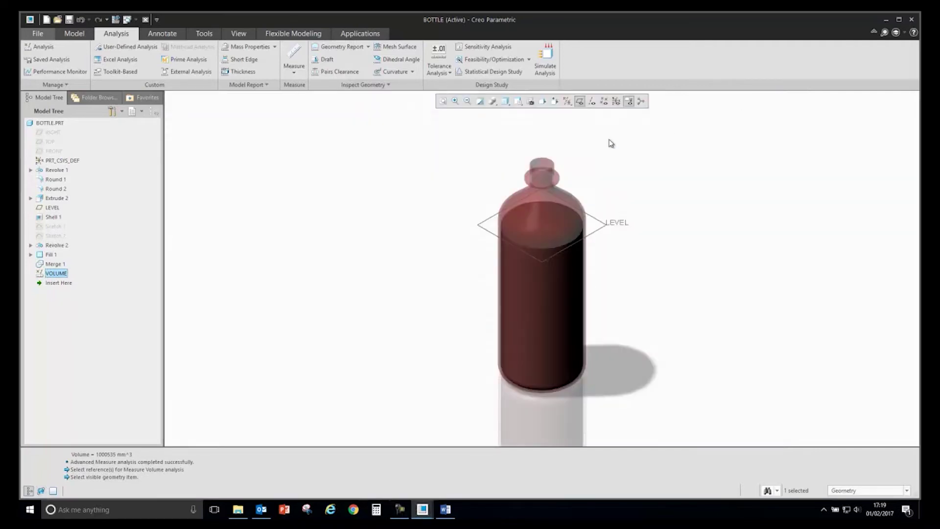
pyautogui.click(204, 34)
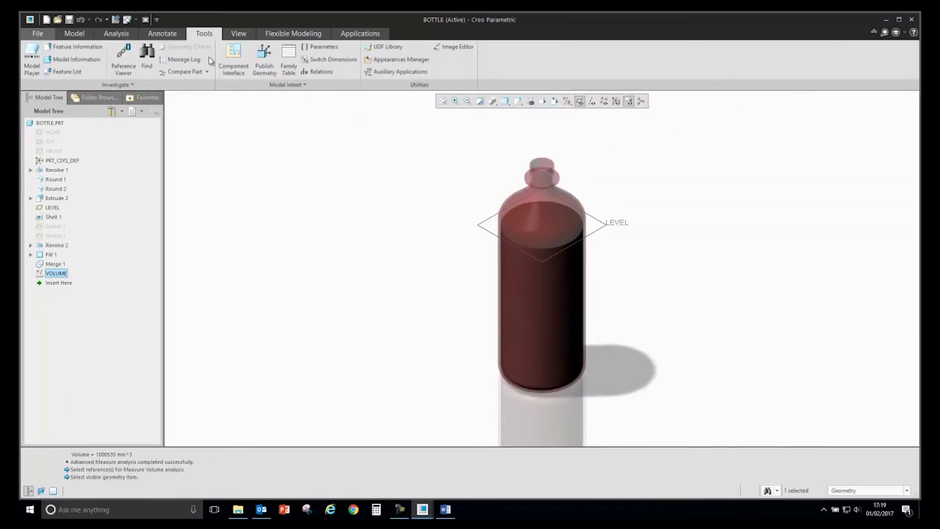
pyautogui.click(319, 72)
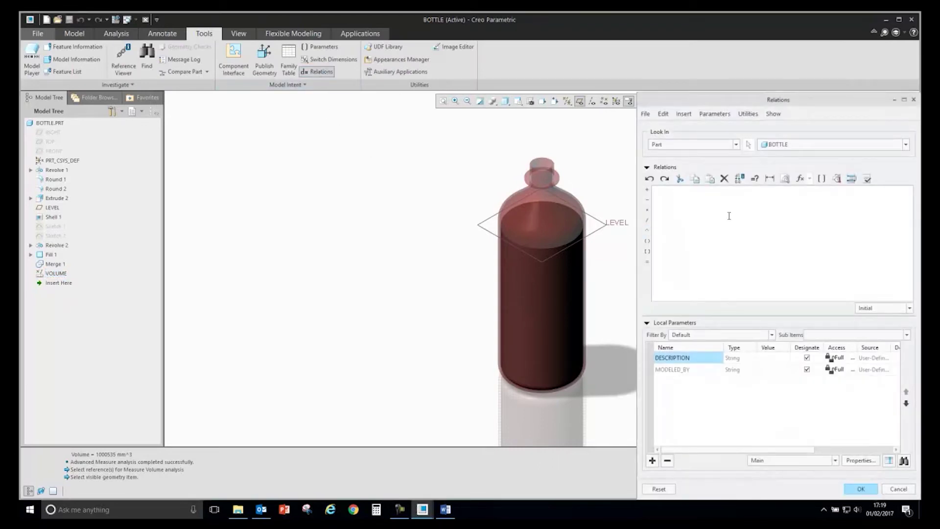
pyautogui.click(722, 200)
pyautogui.write('volume=')
# Step: Complete the relation with the VOLUME feature's parameter and verify it
pyautogui.click(822, 180)
pyautogui.click(723, 214)
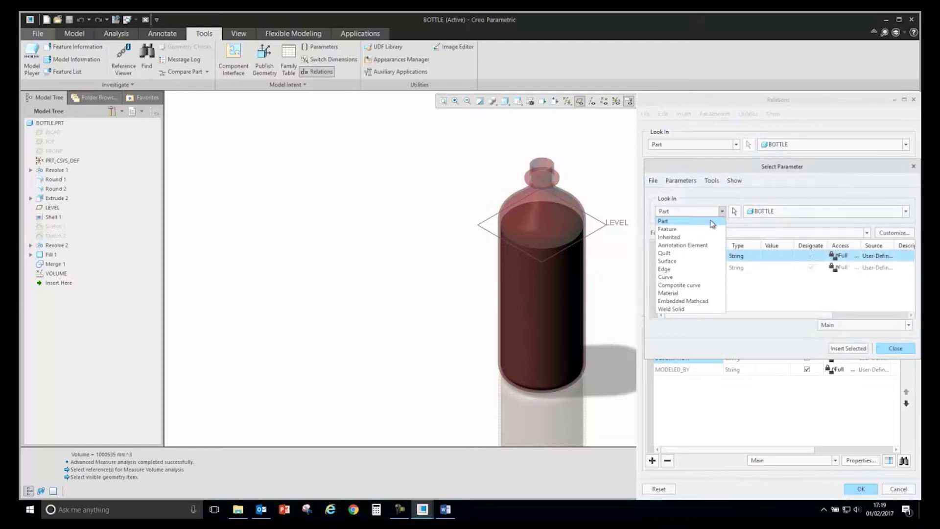
pyautogui.click(688, 232)
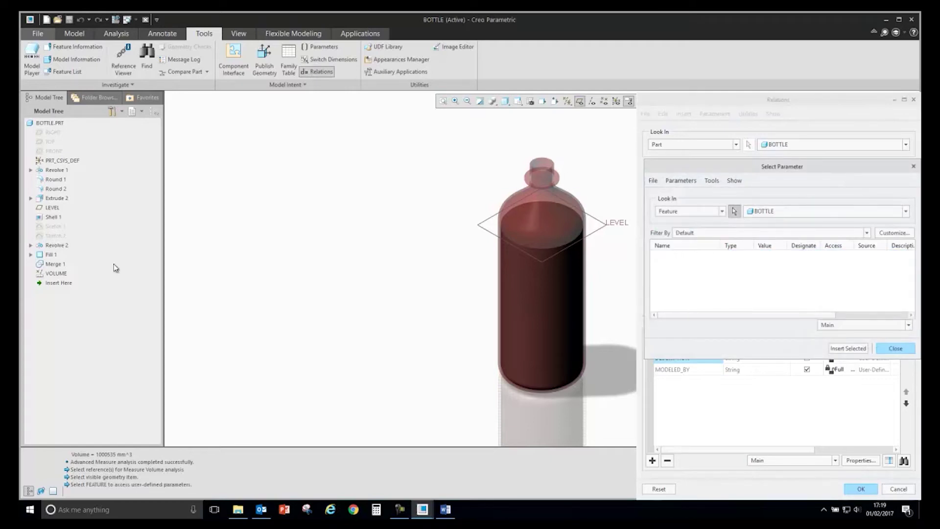
pyautogui.click(49, 275)
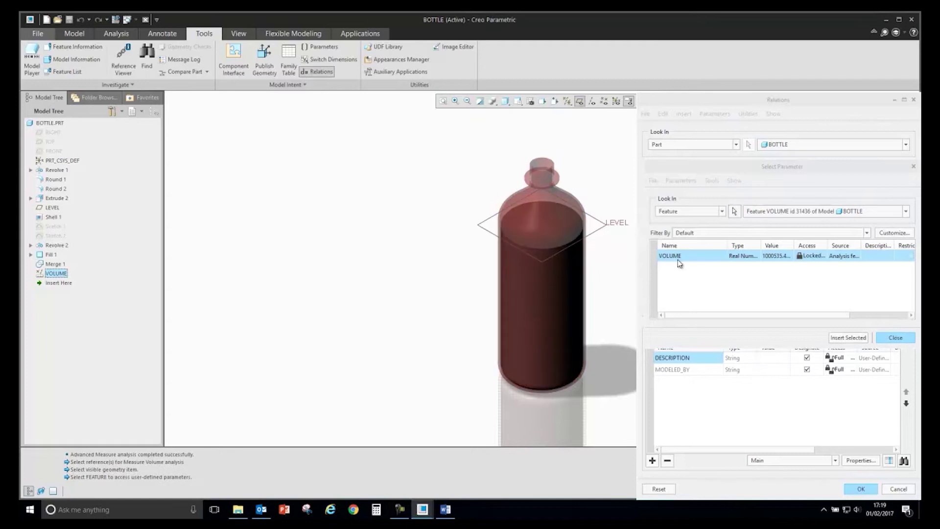
pyautogui.click(848, 338)
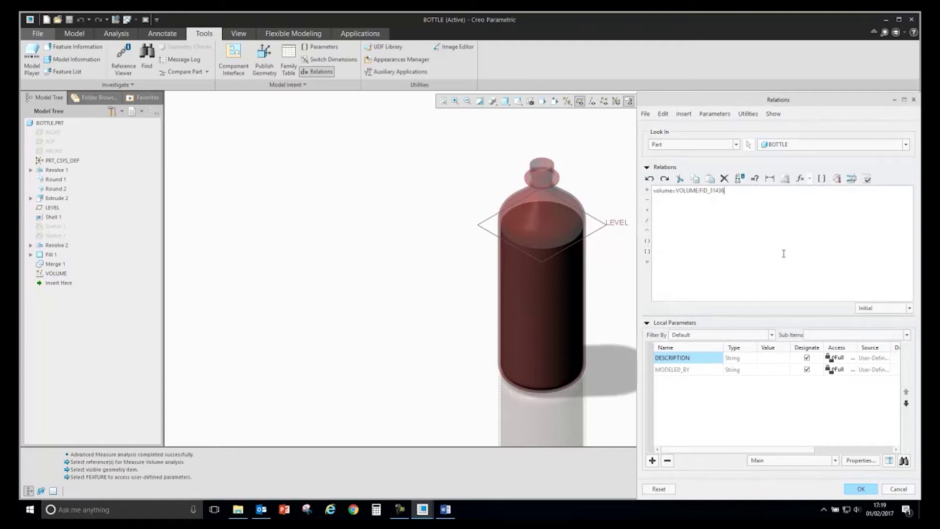
pyautogui.click(867, 180)
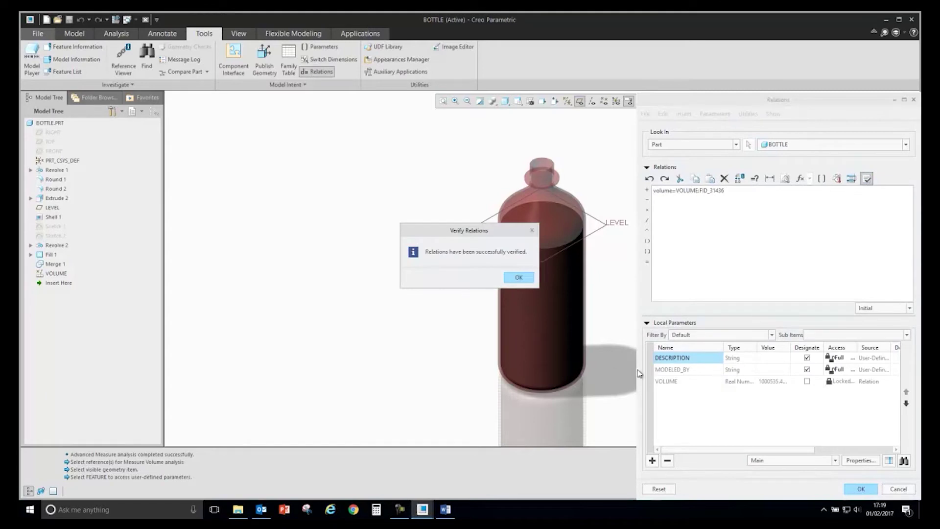
# Step: Divide the VOLUME reference by 1000 in the relation and verify it
pyautogui.click(521, 280)
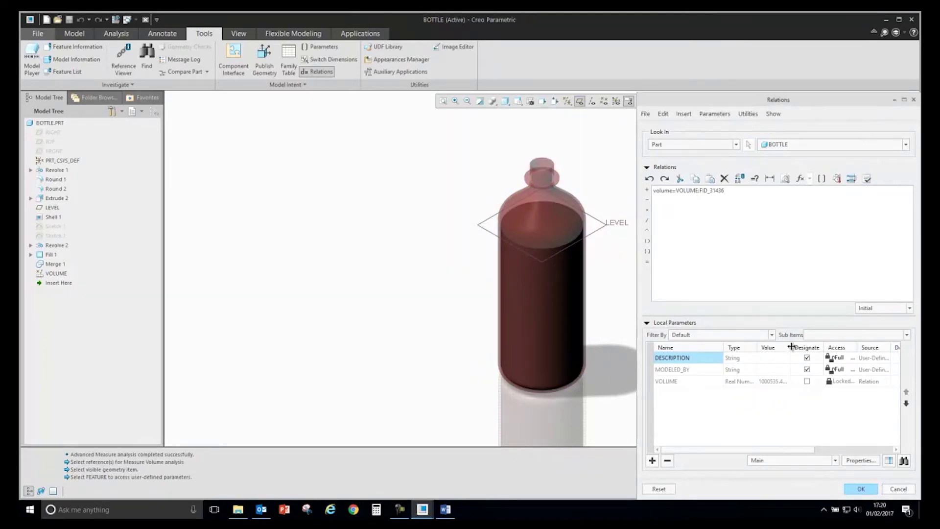
pyautogui.moveTo(791, 347); pyautogui.dragTo(826, 347)
pyautogui.click(771, 384)
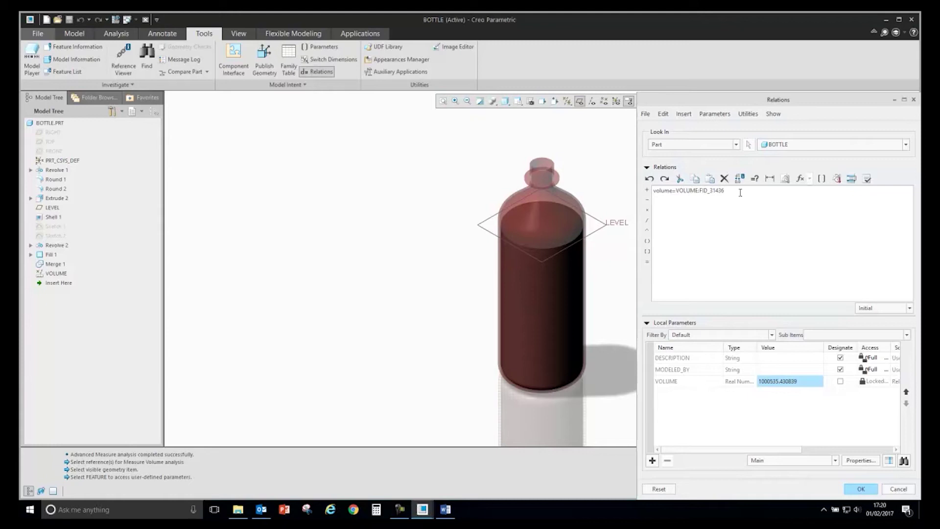
pyautogui.write('/1000')
pyautogui.click(869, 180)
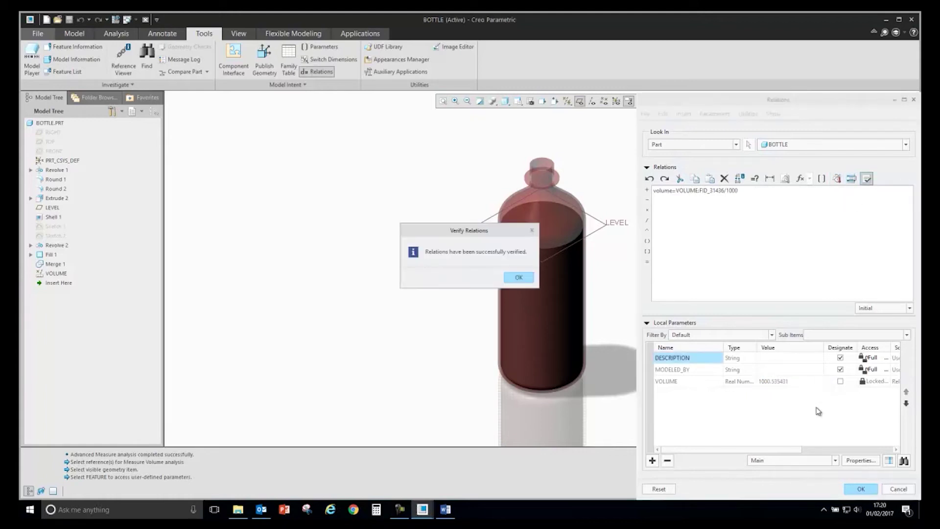
pyautogui.click(517, 277)
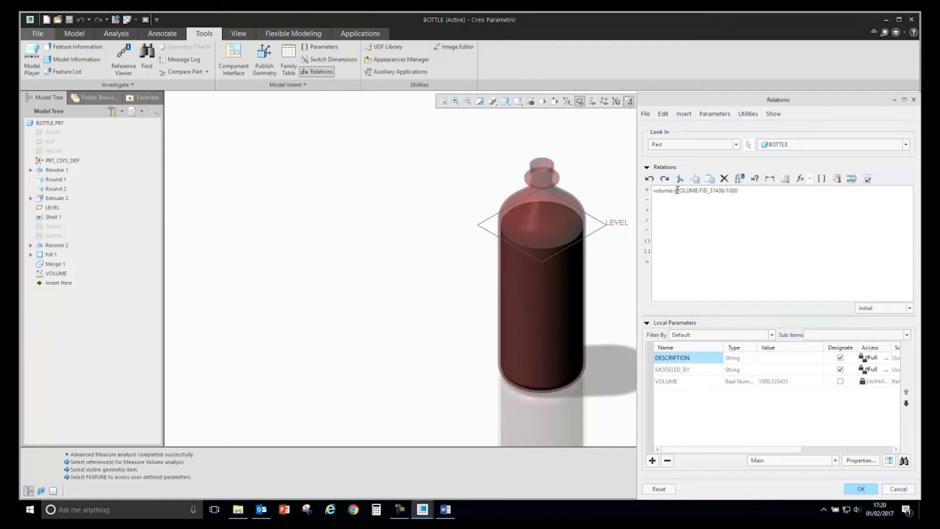
# Step: Wrap the expression in floor() so VOLUME reads 1000, and verify
pyautogui.click(678, 190)
pyautogui.write('10000(')
pyautogui.click(772, 192)
pyautogui.click(868, 178)
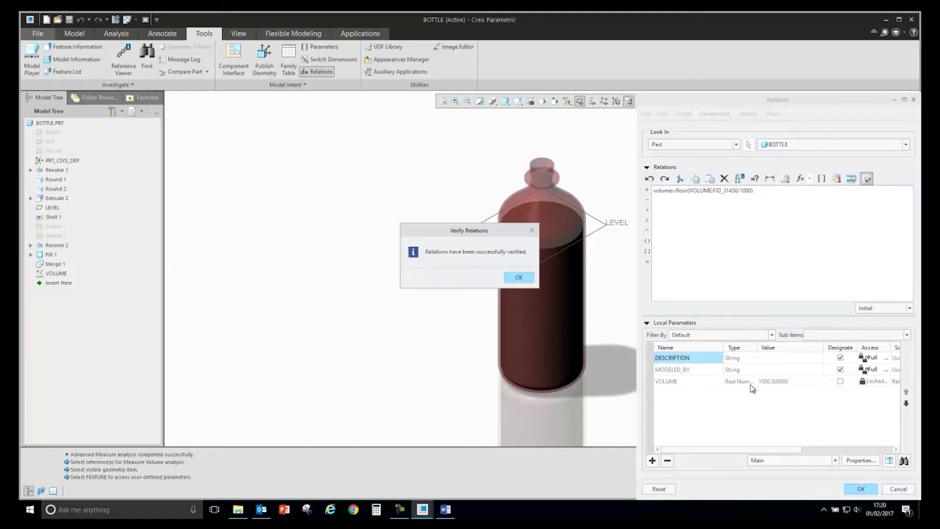
pyautogui.click(518, 277)
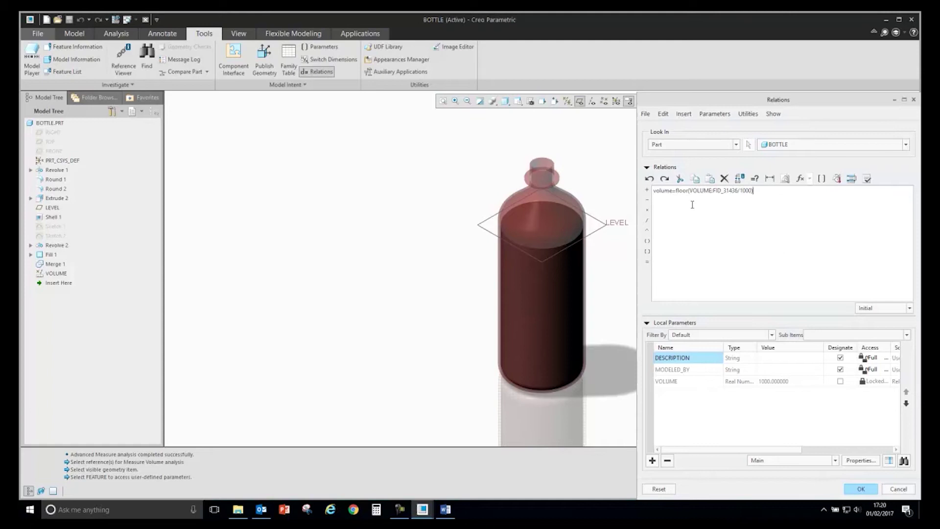
# Step: Wrap the relation expression in itos() to convert it to a string, and verify
pyautogui.click(677, 191)
pyautogui.write('itos(')
pyautogui.click(867, 179)
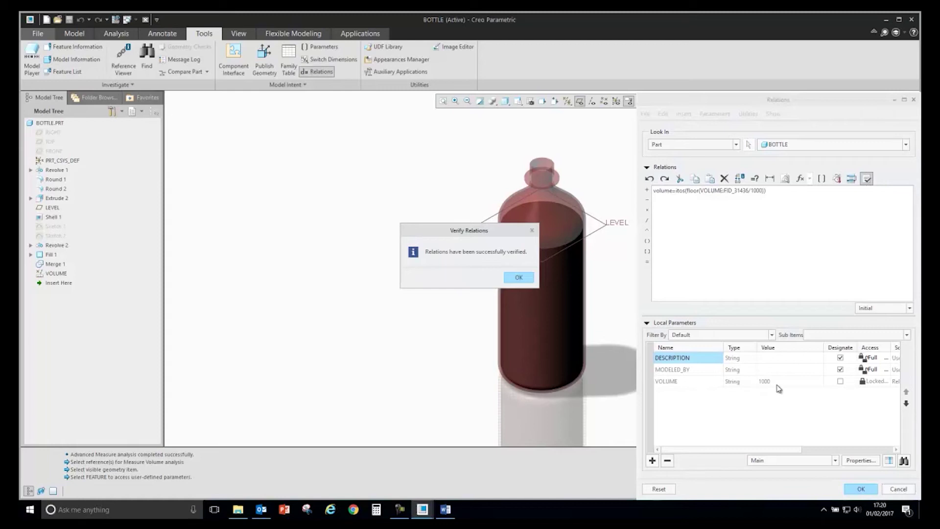
pyautogui.click(518, 278)
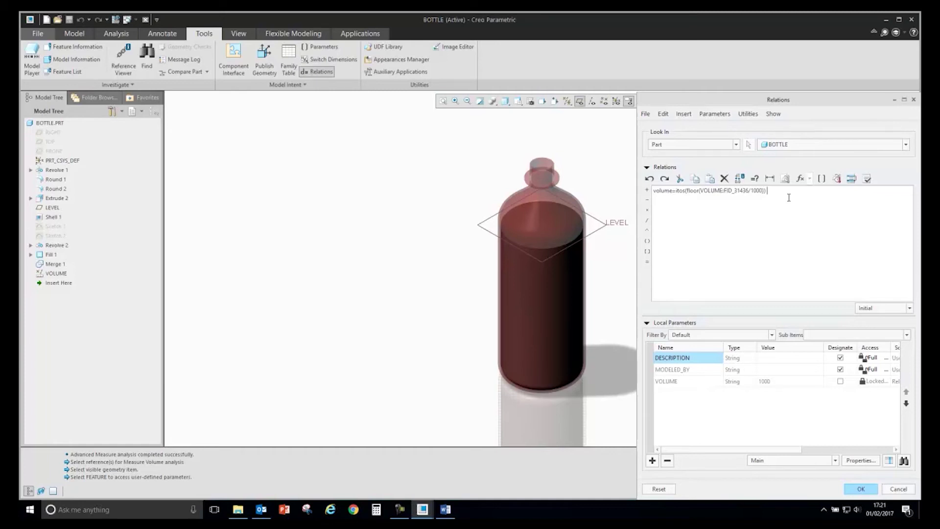
# Step: Append + " ml" to the relation and verify it
pyautogui.write('+ " ml"')
pyautogui.click(867, 180)
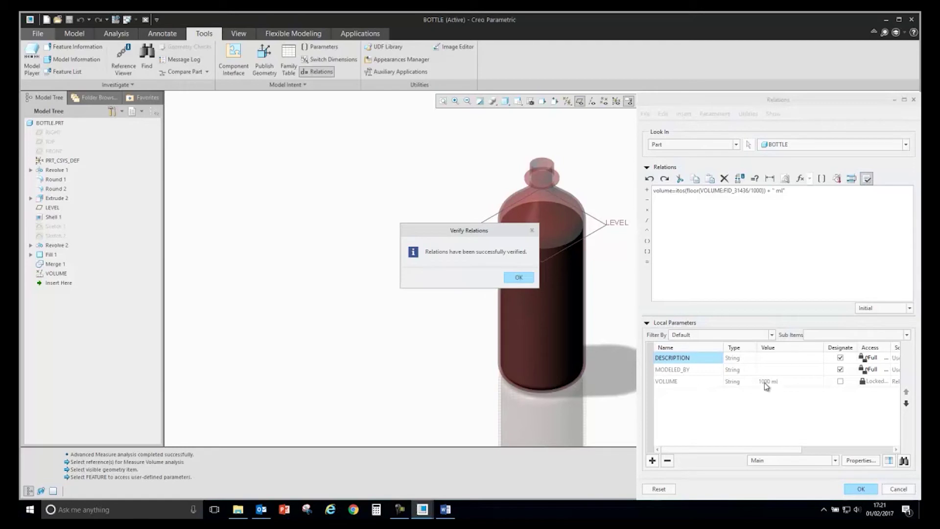
pyautogui.click(519, 278)
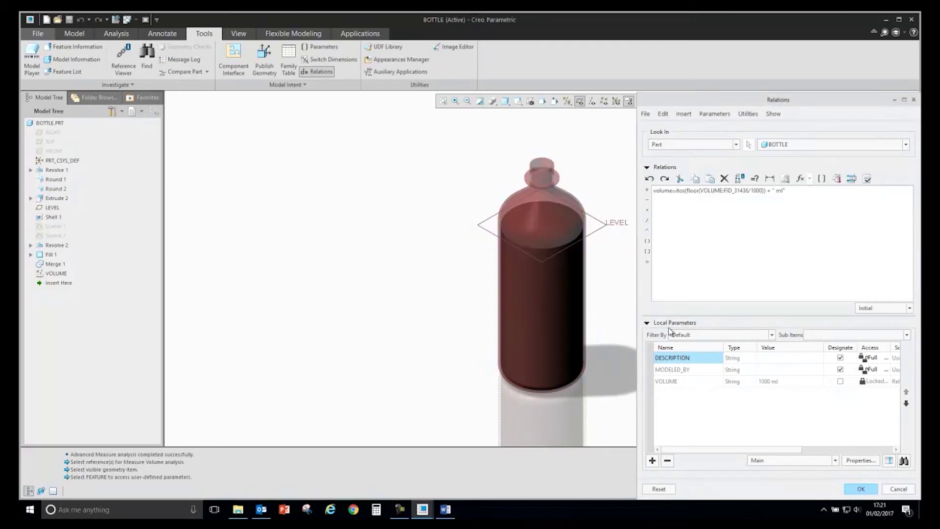
# Step: Accept the relations and start a new extrude sketched on the FRONT plane
pyautogui.click(850, 490)
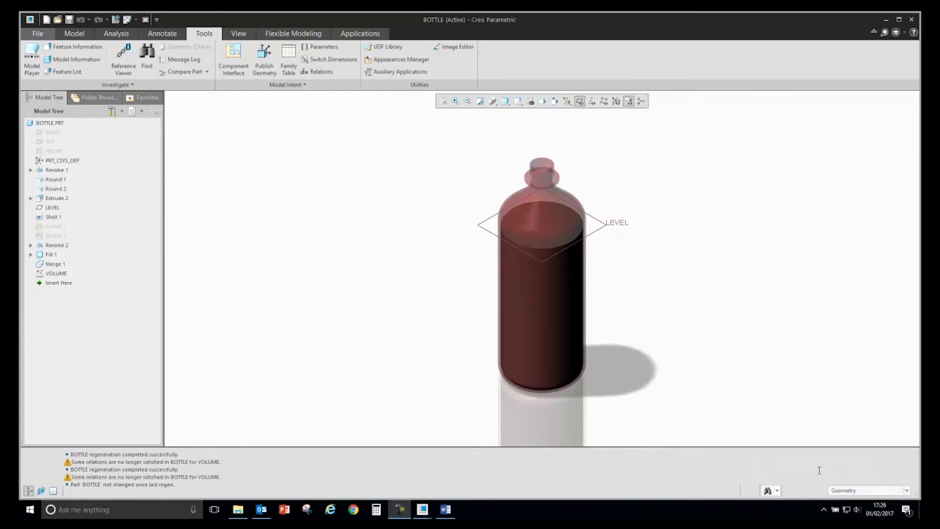
pyautogui.click(74, 34)
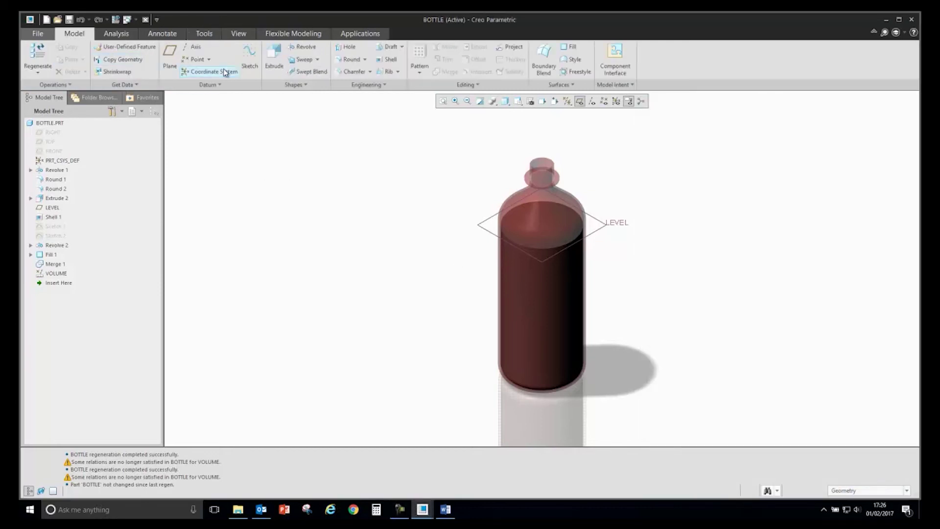
pyautogui.click(280, 59)
pyautogui.click(54, 150)
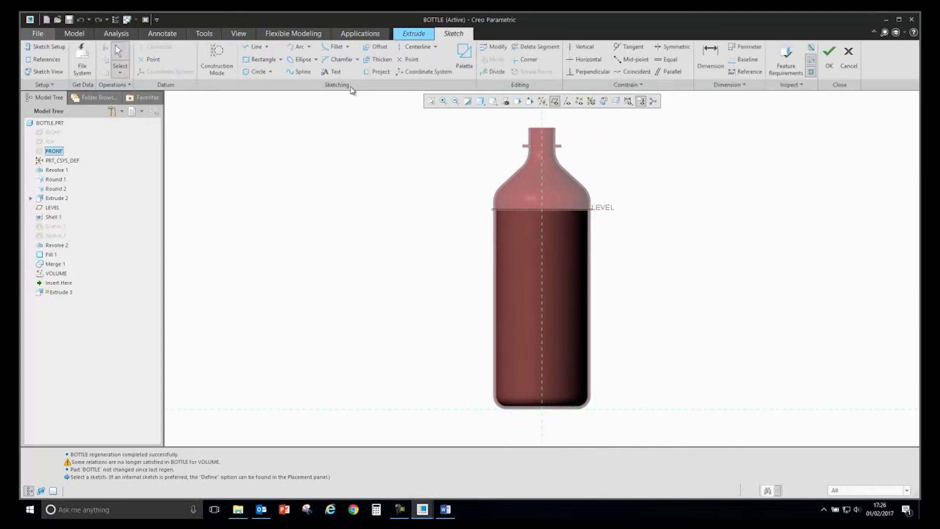
# Step: Reference LEVEL and place a text start and height point just below it
pyautogui.click(332, 72)
pyautogui.scroll(-3, 543, 201)
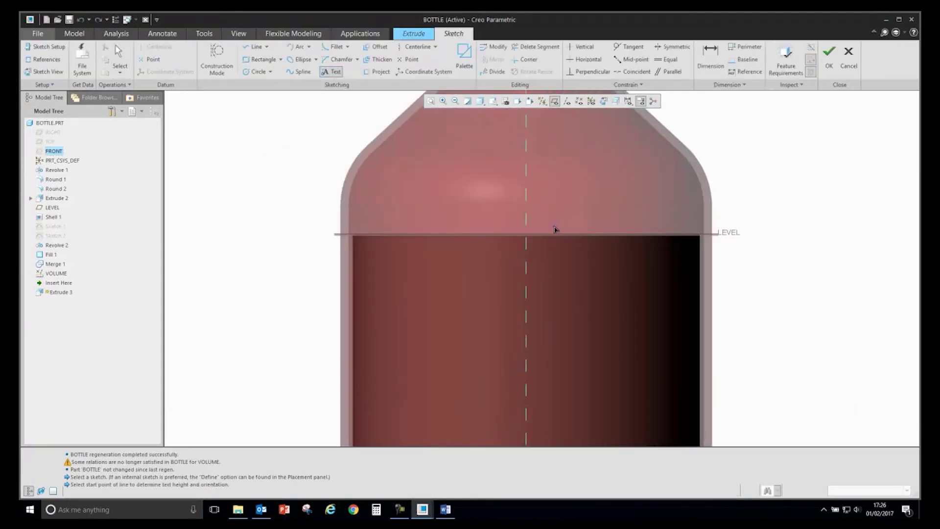
pyautogui.click(559, 234)
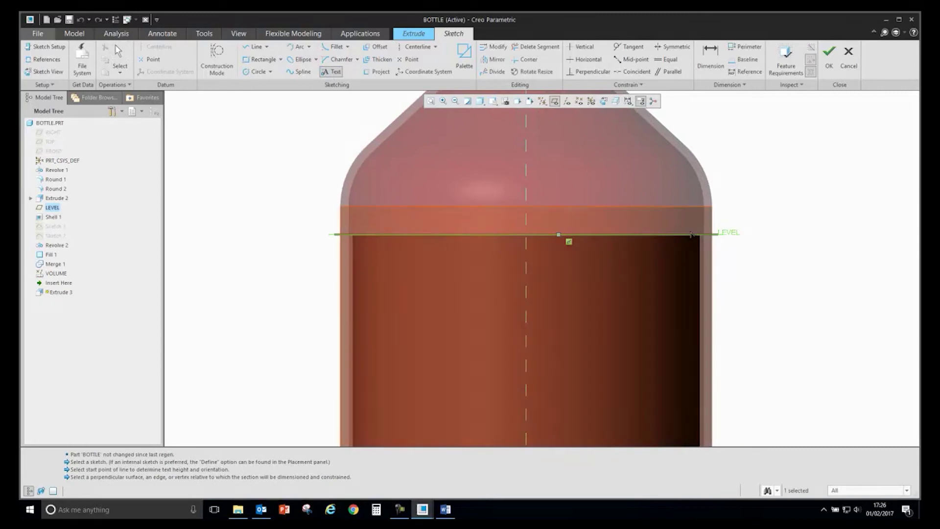
pyautogui.click(691, 235)
pyautogui.click(526, 276)
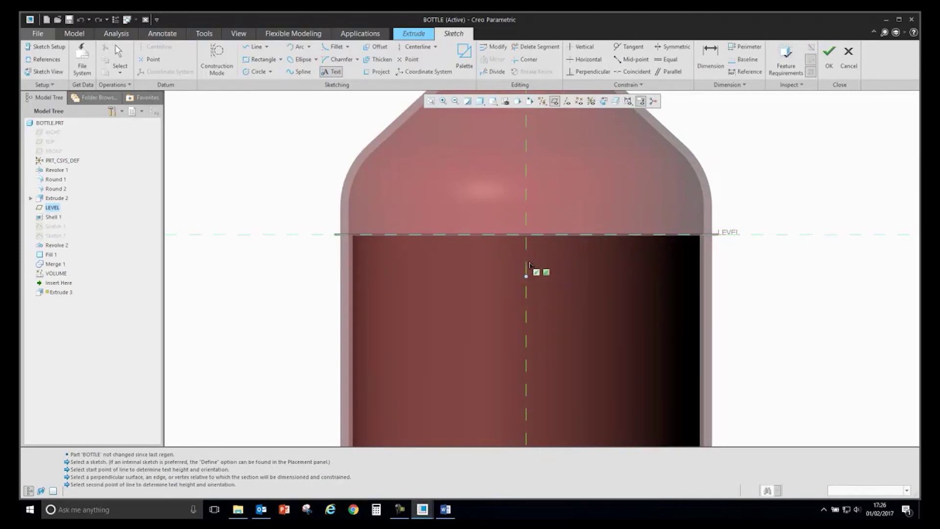
pyautogui.click(527, 241)
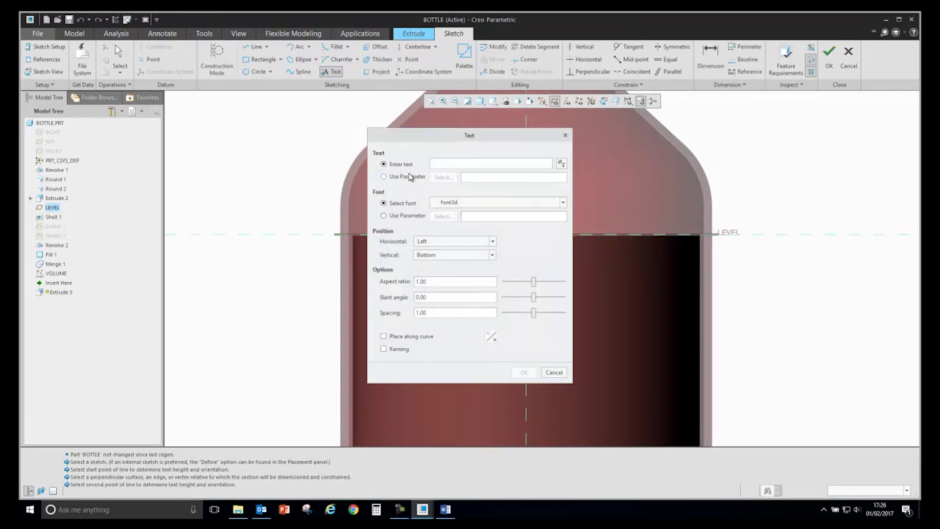
# Step: Use the VOLUME parameter as the sketch text, aligned Center and Middle
pyautogui.click(399, 177)
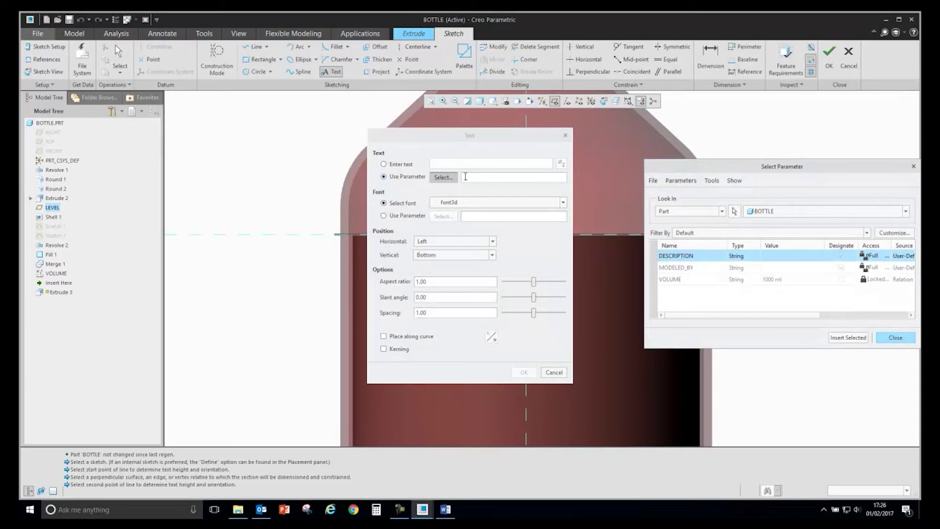
pyautogui.click(697, 280)
pyautogui.click(848, 337)
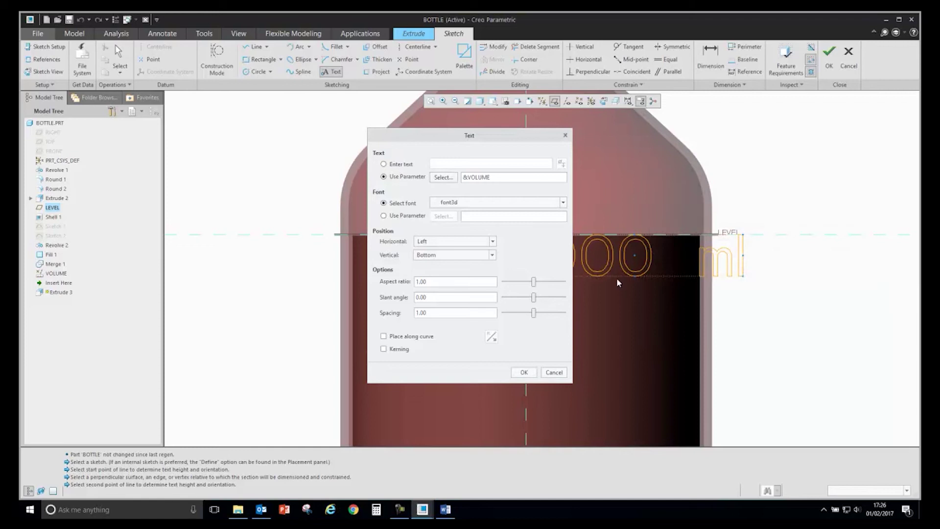
pyautogui.click(448, 242)
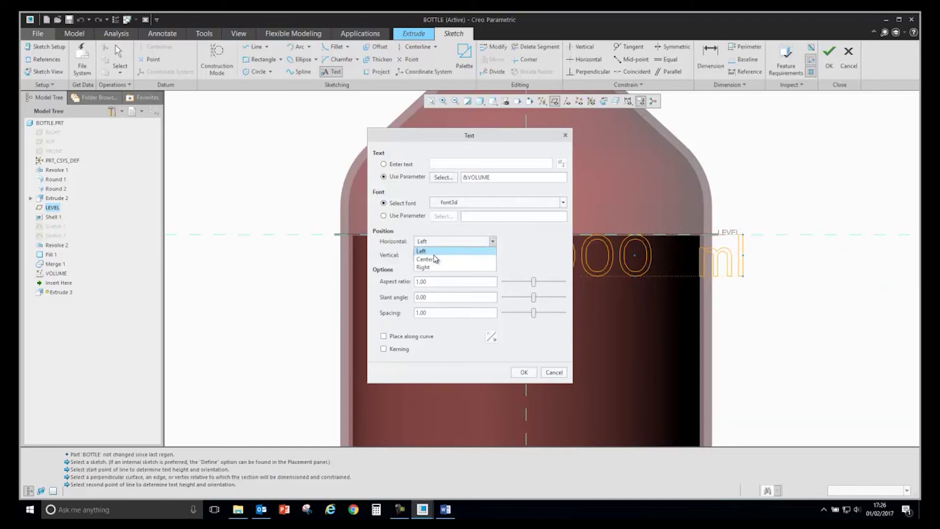
pyautogui.click(425, 259)
pyautogui.click(441, 255)
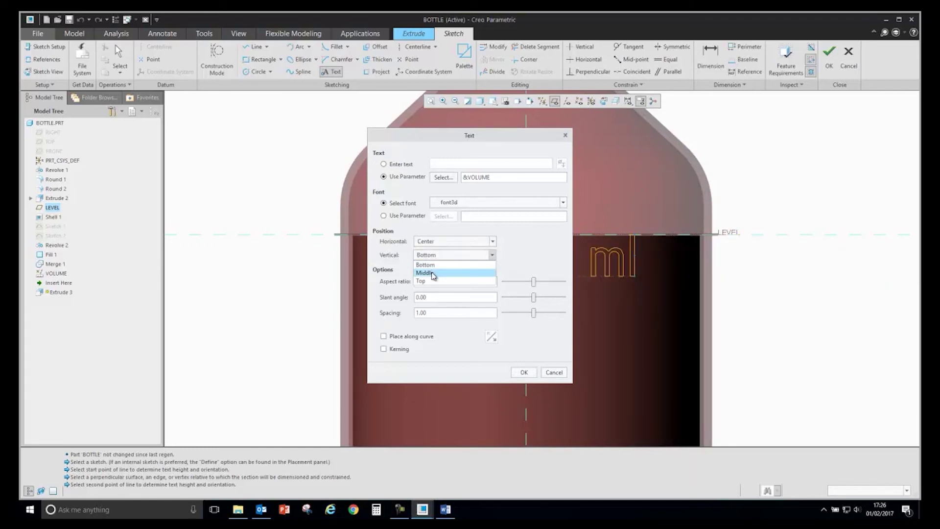
pyautogui.click(435, 273)
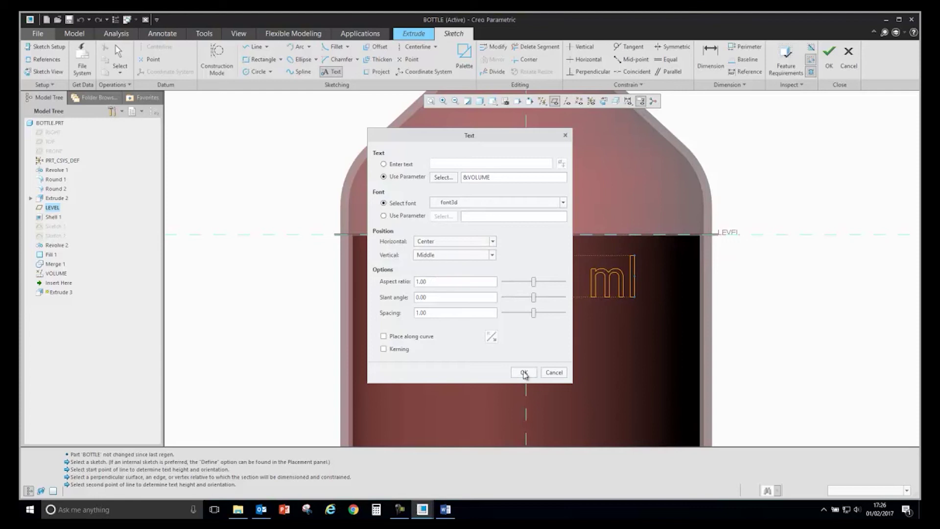
pyautogui.click(524, 372)
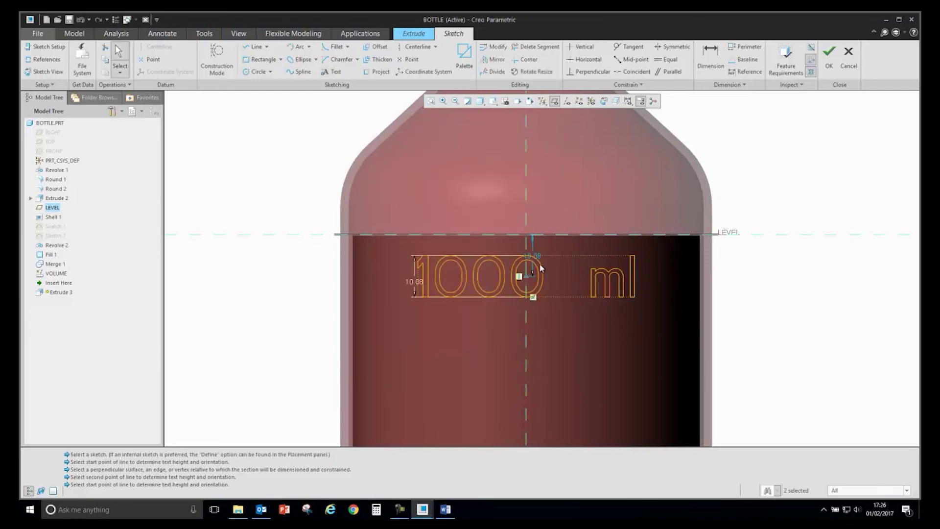
# Step: Move the 1000 ml text onto the LEVEL line and set its height to 8
pyautogui.moveTo(542, 268); pyautogui.dragTo(534, 256)
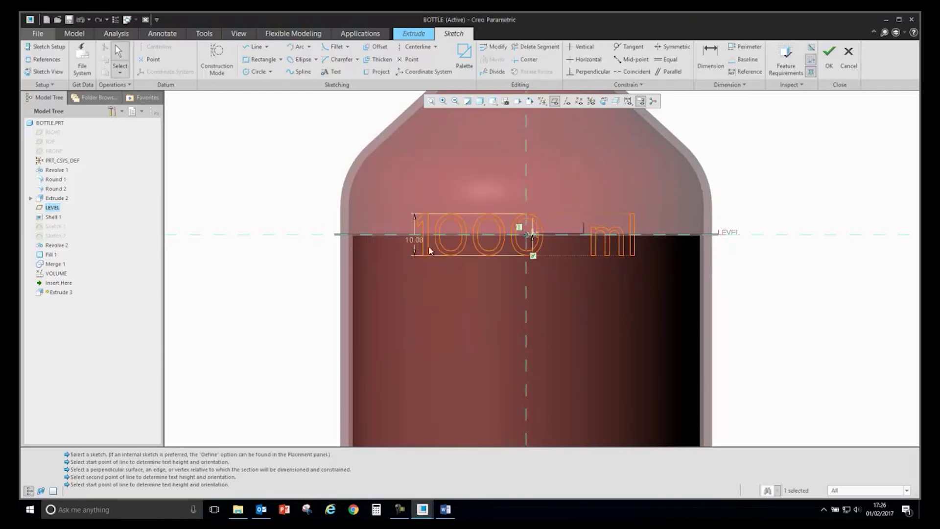
pyautogui.doubleClick(414, 239)
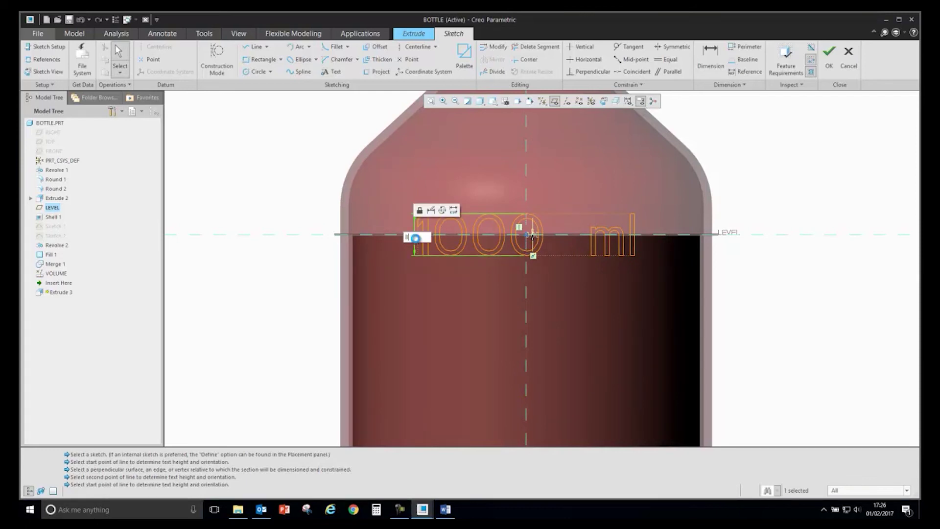
pyautogui.write('8')
pyautogui.press('Return')
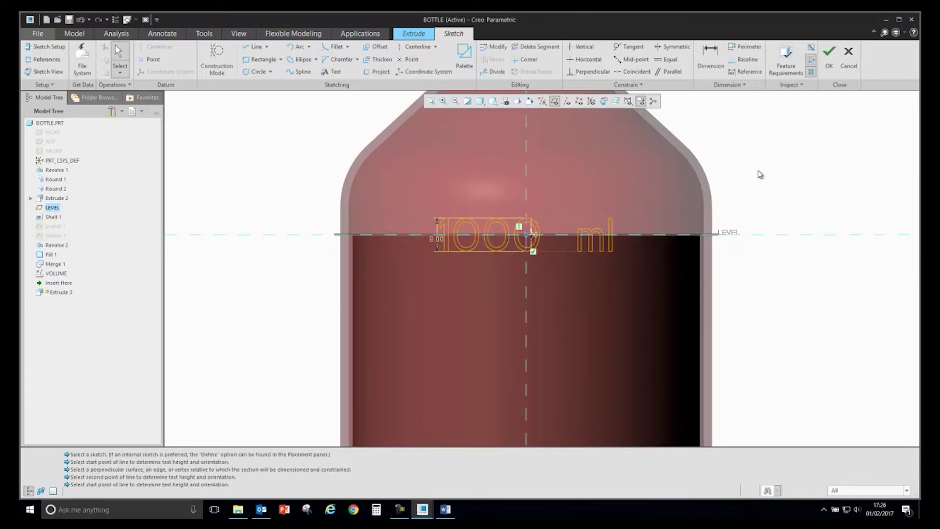
# Step: Finish the text sketch and switch the extrude depth to To Selected
pyautogui.click(831, 51)
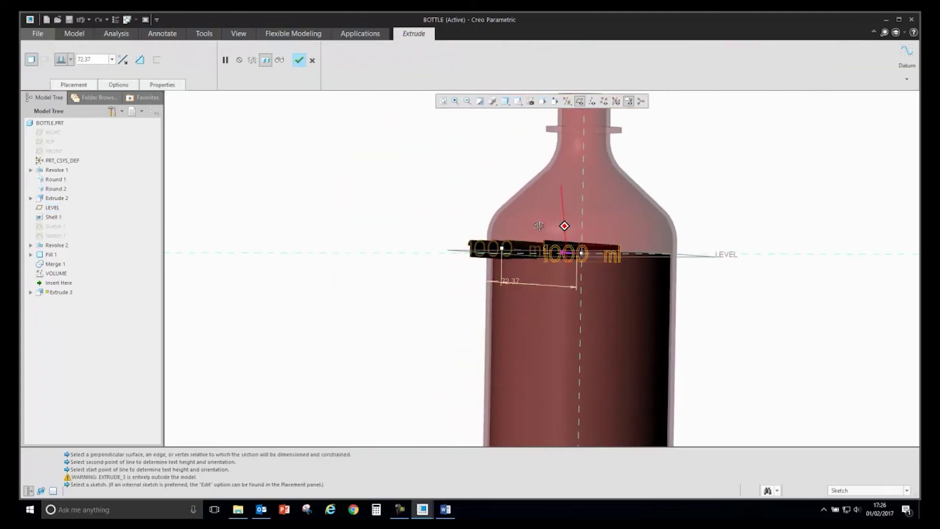
pyautogui.scroll(3, 529, 239)
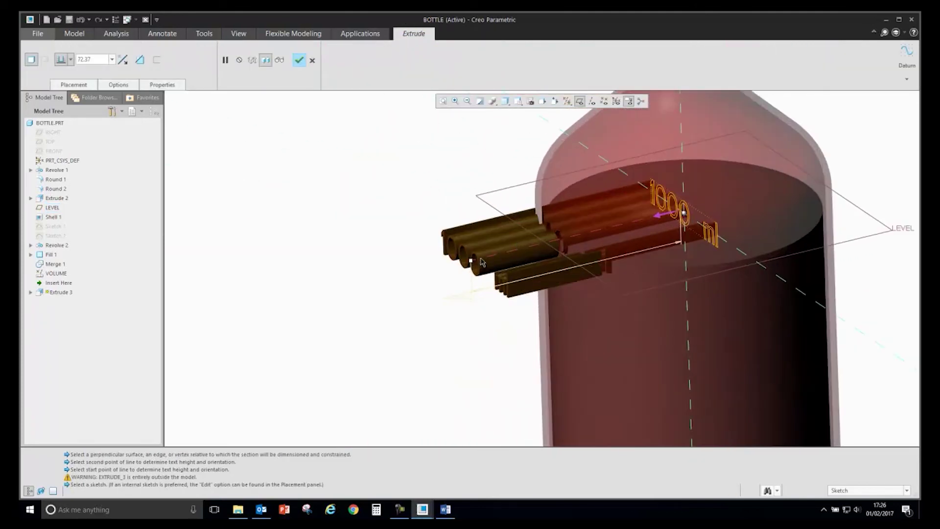
pyautogui.rightClick(472, 261)
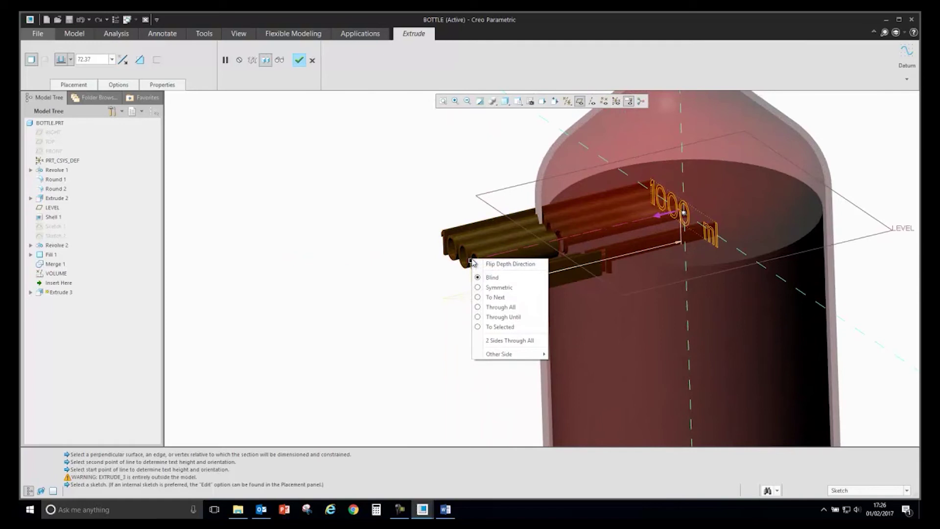
pyautogui.click(498, 328)
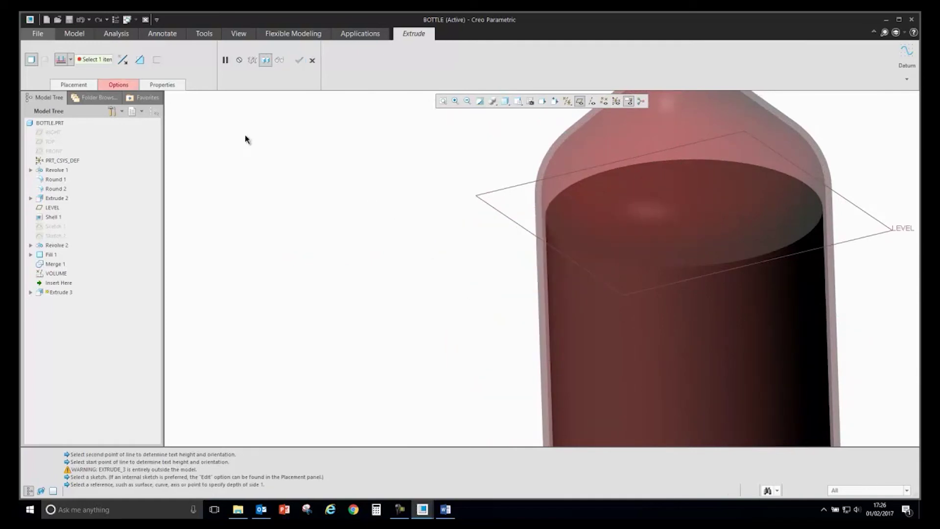
# Step: Set side 1 to the bottle's outer surface with a 1.00 offset
pyautogui.click(117, 85)
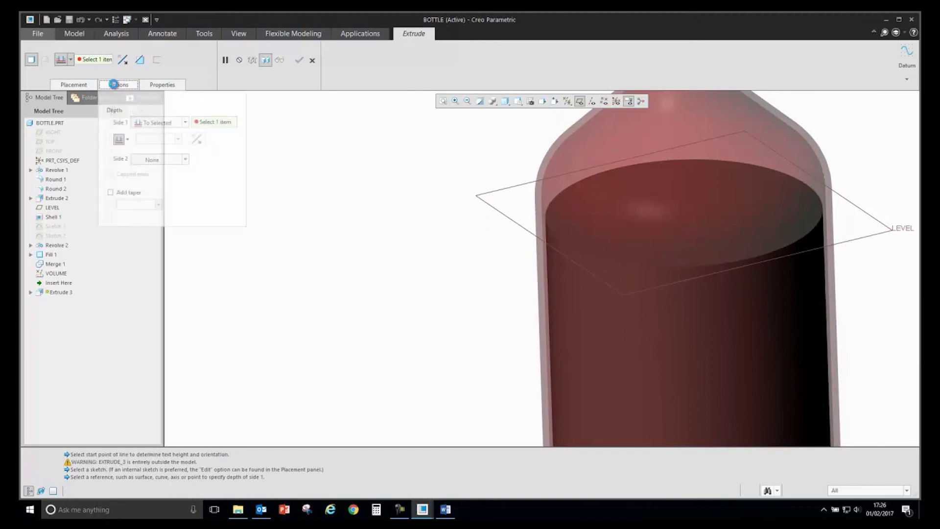
pyautogui.click(128, 141)
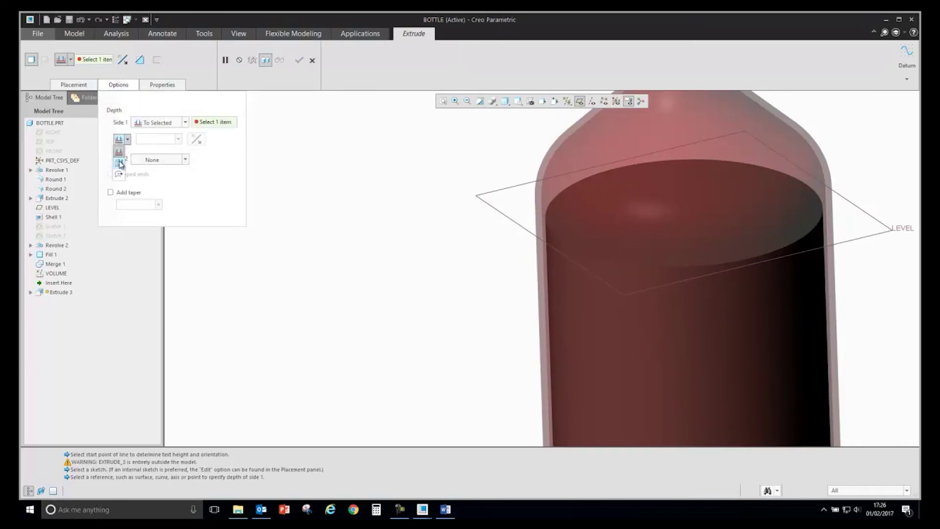
pyautogui.click(120, 164)
pyautogui.click(583, 288)
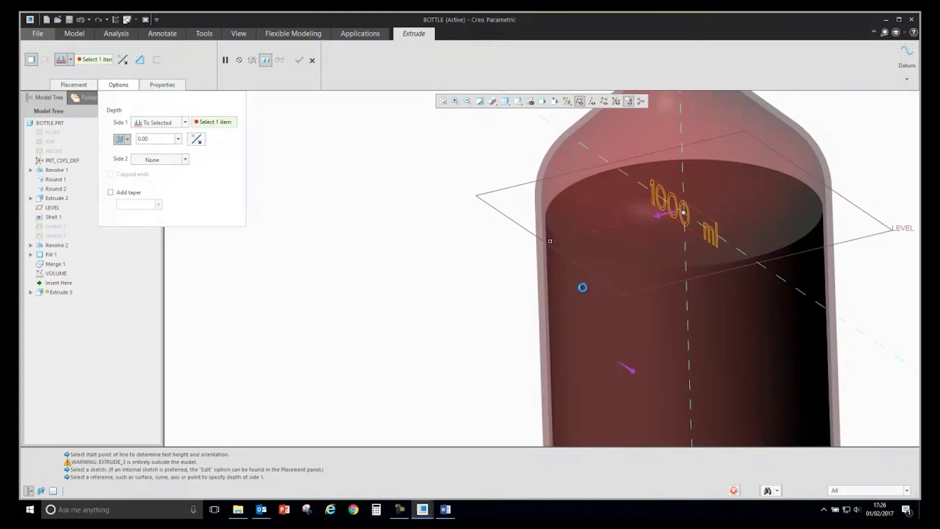
pyautogui.doubleClick(155, 138)
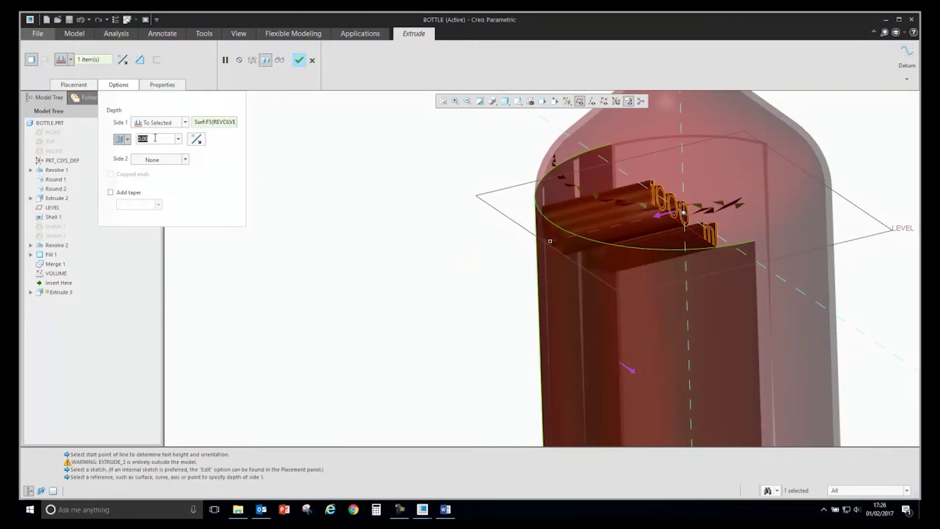
pyautogui.write('1')
pyautogui.press('Return')
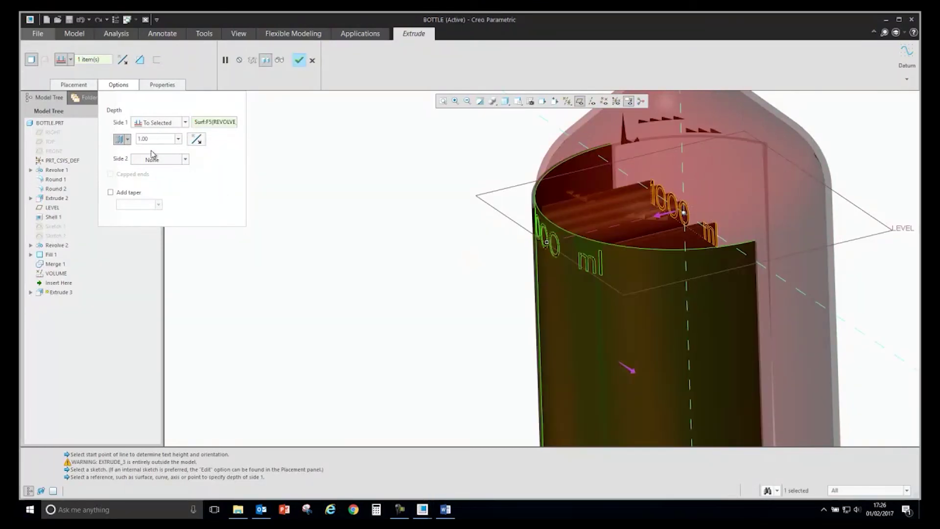
# Step: Limit side 2 to the inner shell surface and complete the text extrude
pyautogui.click(185, 161)
pyautogui.click(154, 194)
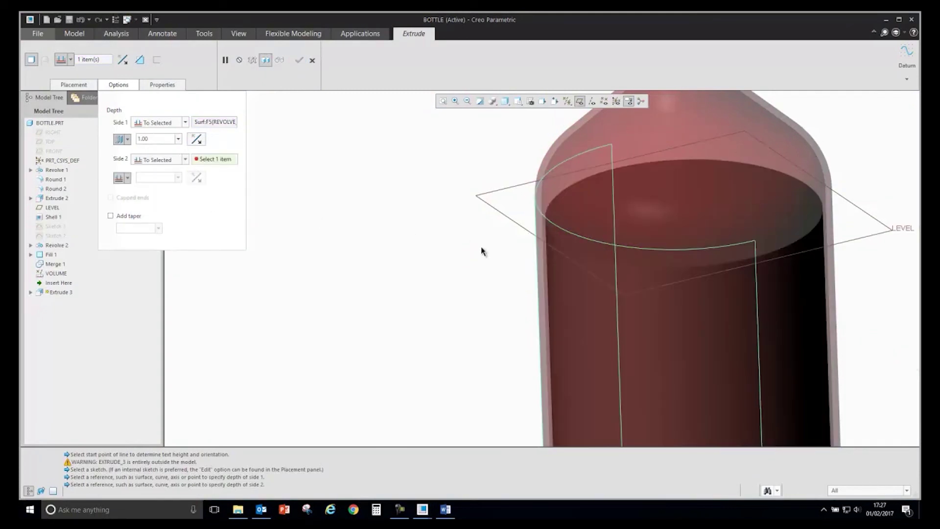
pyautogui.click(567, 297)
pyautogui.scroll(-2, 558, 255)
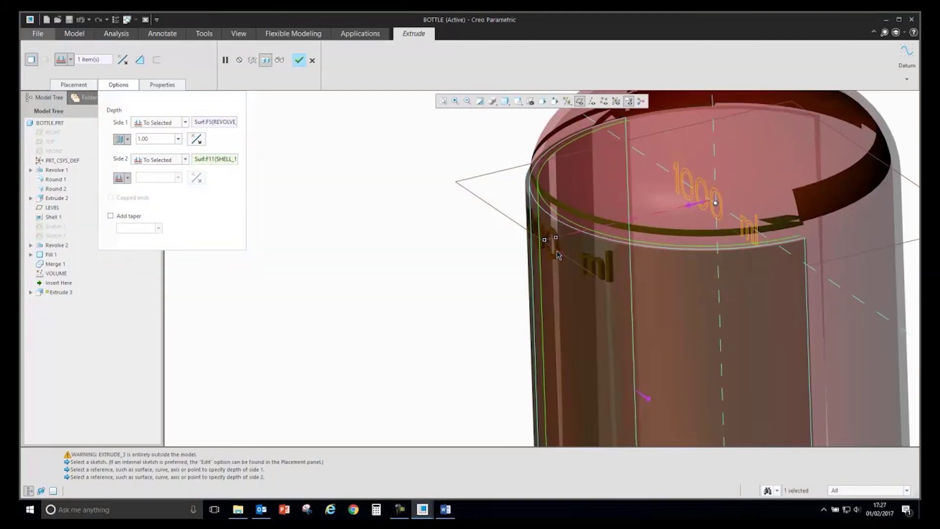
pyautogui.scroll(3, 558, 255)
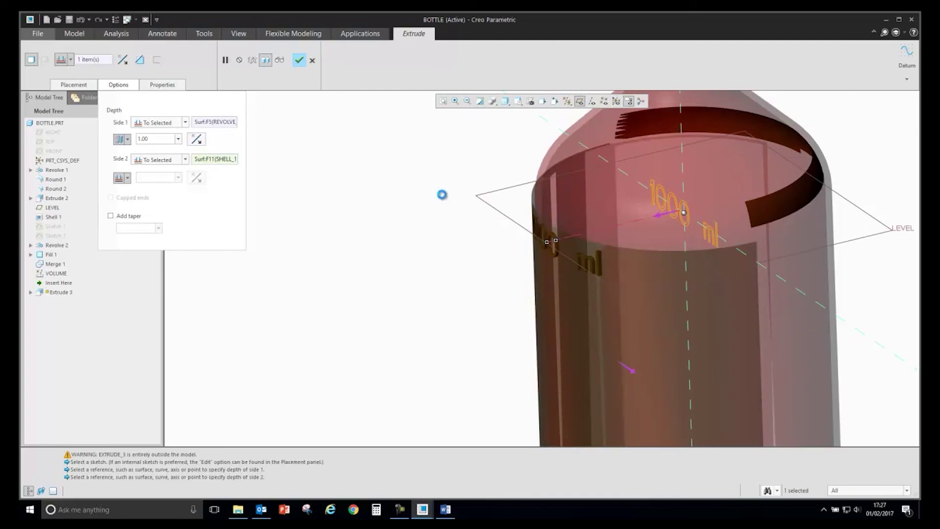
pyautogui.middleClick(441, 194)
pyautogui.moveTo(494, 277)
pyautogui.mouseDown(button='middle')
pyautogui.moveTo(534, 245)
pyautogui.moveTo(528, 276)
pyautogui.mouseUp(button='middle')
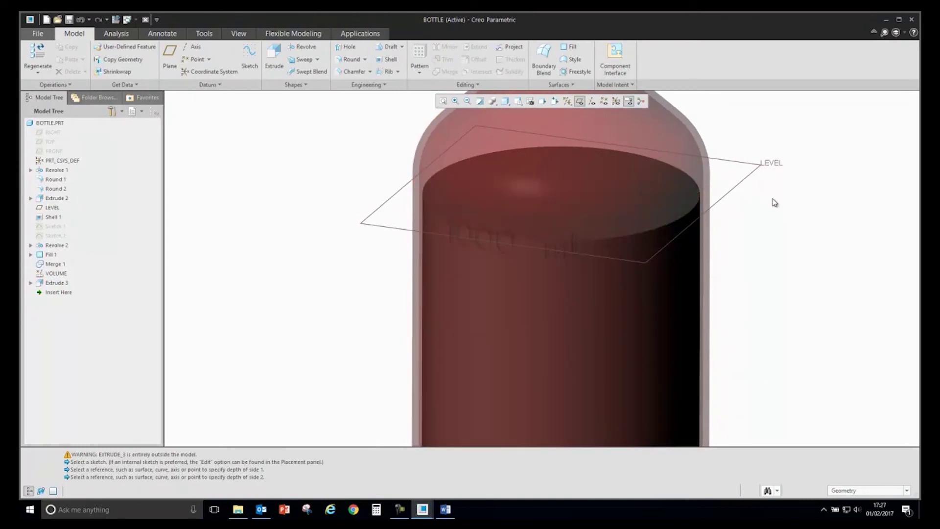
# Step: Drag the LEVEL plane offset to 113.8 and regenerate the volume text
pyautogui.scroll(-5, 775, 203)
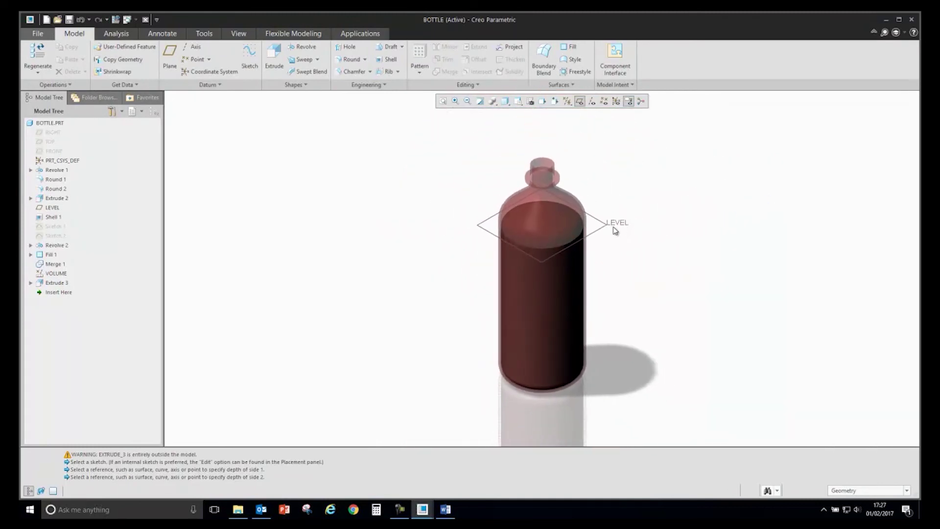
pyautogui.click(604, 230)
pyautogui.rightClick(605, 230)
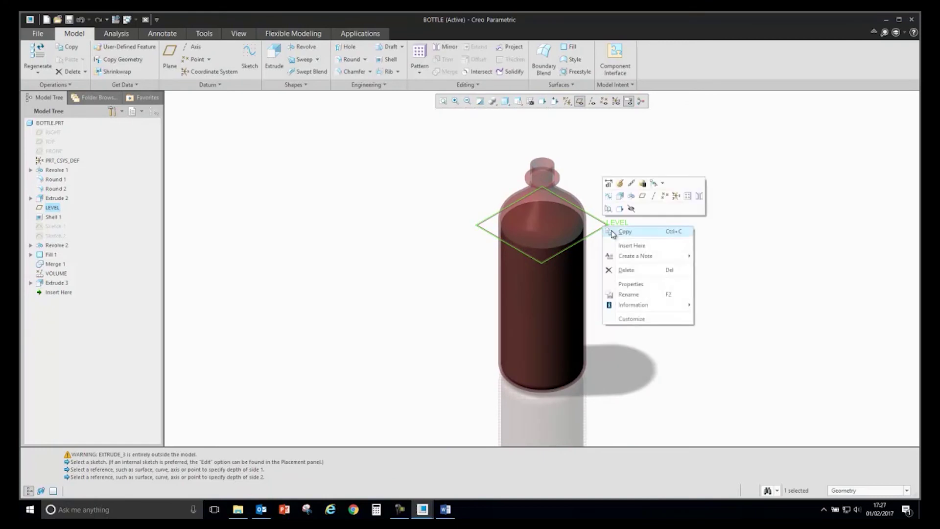
pyautogui.click(610, 184)
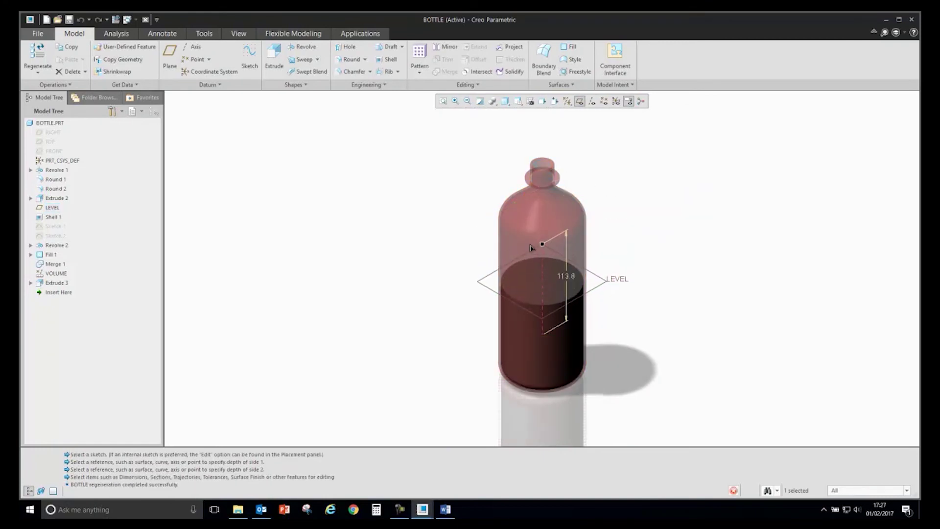
pyautogui.moveTo(533, 243); pyautogui.dragTo(609, 341)
pyautogui.moveTo(609, 342); pyautogui.dragTo(506, 367, button='middle')
pyautogui.scroll(5, 505, 364)
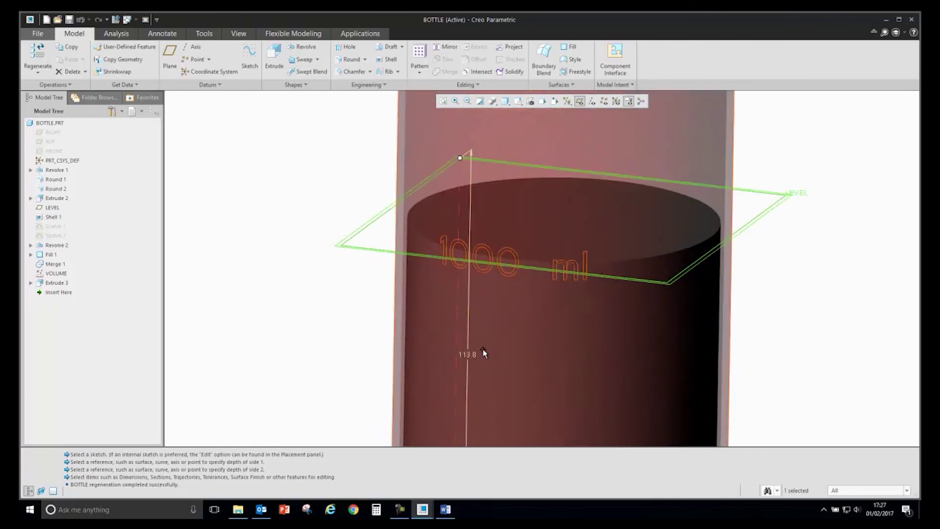
pyautogui.click(34, 53)
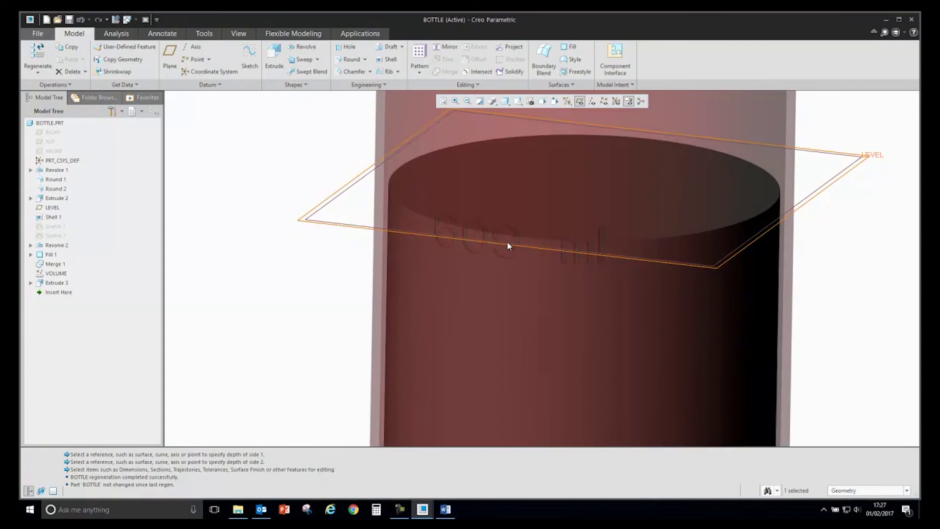
# Step: Raise LEVEL to 146.1, regenerate so the text reads 788 ml, and hide datum planes
pyautogui.click(341, 225)
pyautogui.rightClick(340, 225)
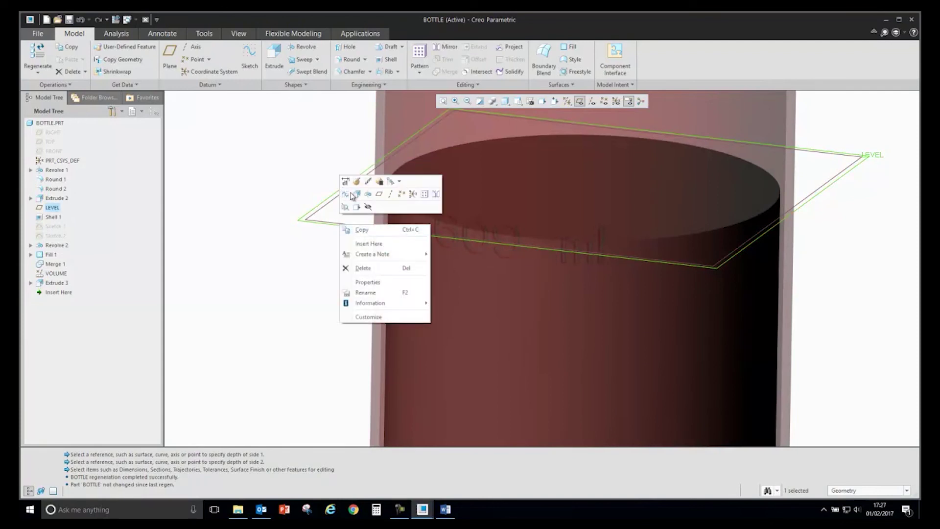
pyautogui.click(351, 195)
pyautogui.scroll(-3, 469, 209)
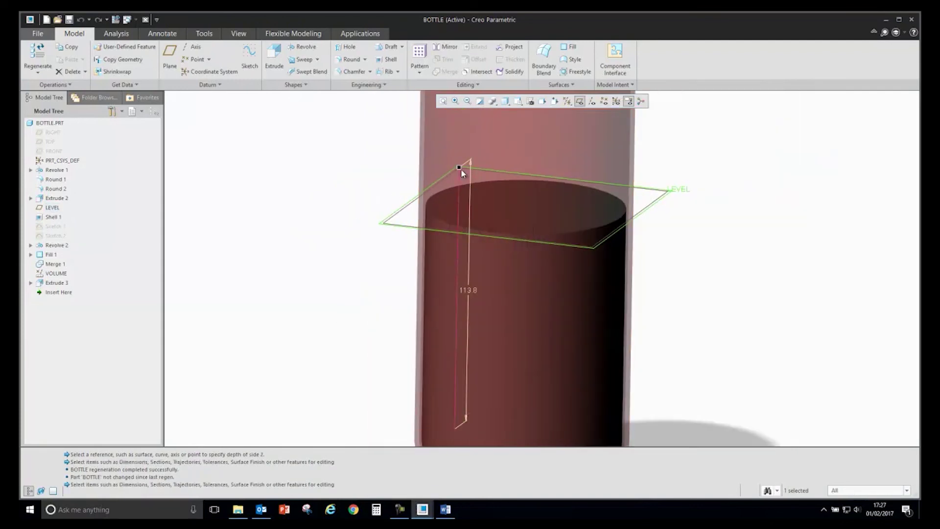
pyautogui.moveTo(460, 168); pyautogui.dragTo(460, 93)
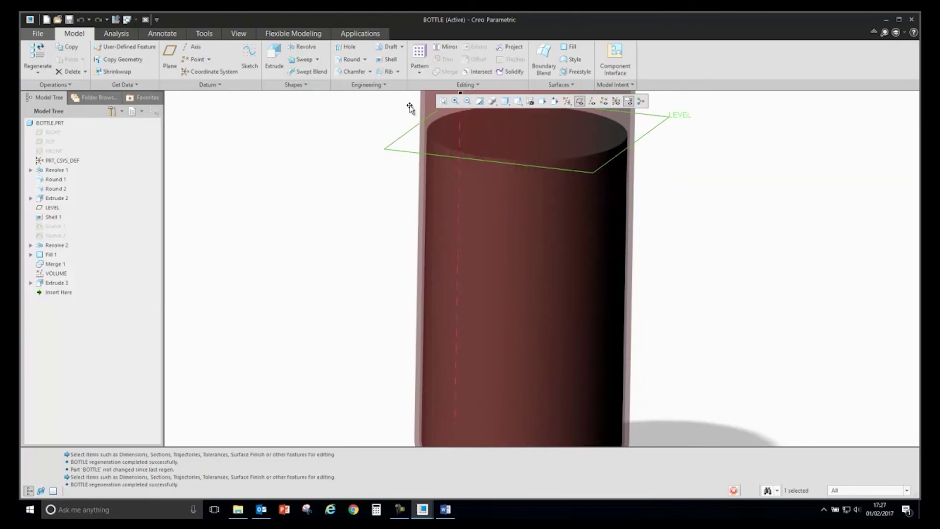
pyautogui.click(40, 53)
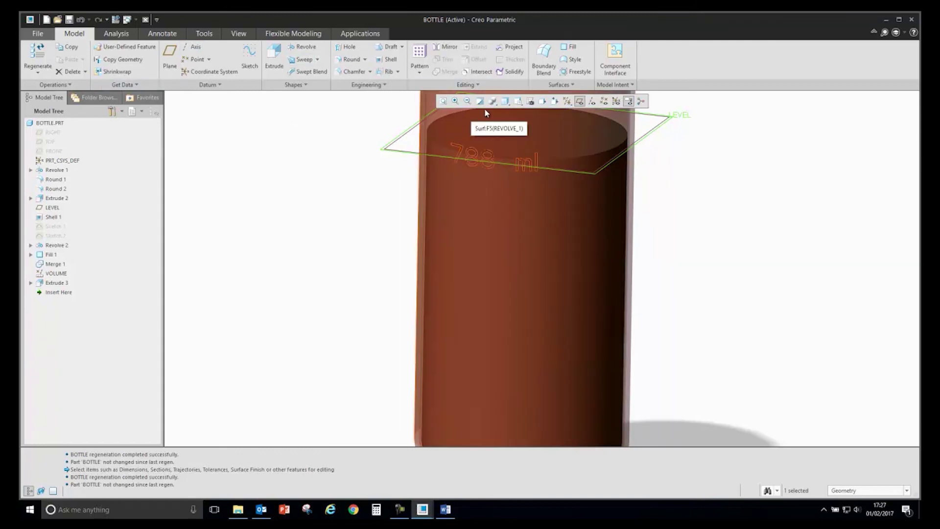
pyautogui.click(580, 101)
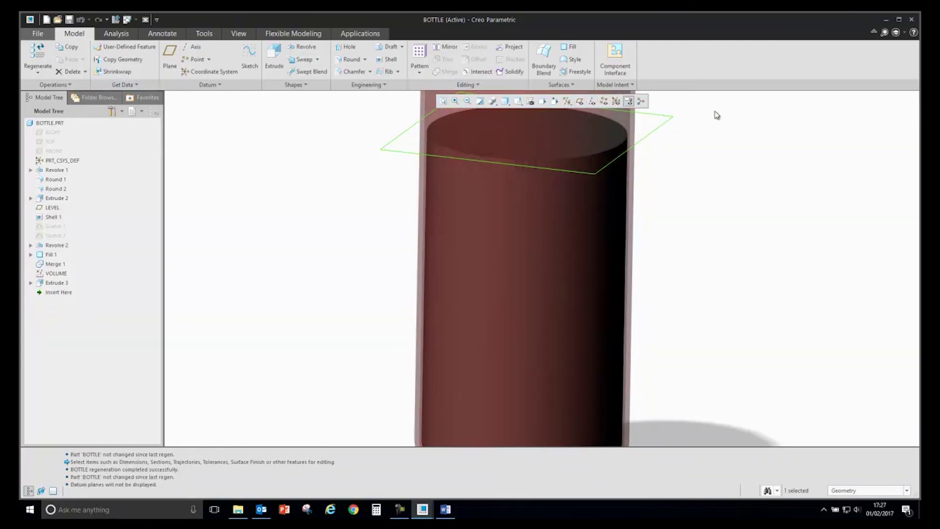